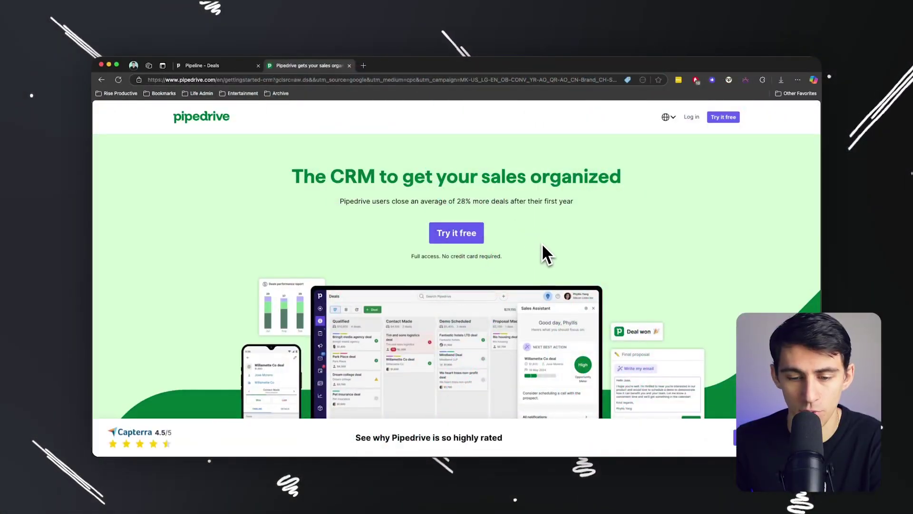
# Open the Pricing page from the Pipedrive site footer
pyautogui.scroll(-20, 541, 246)
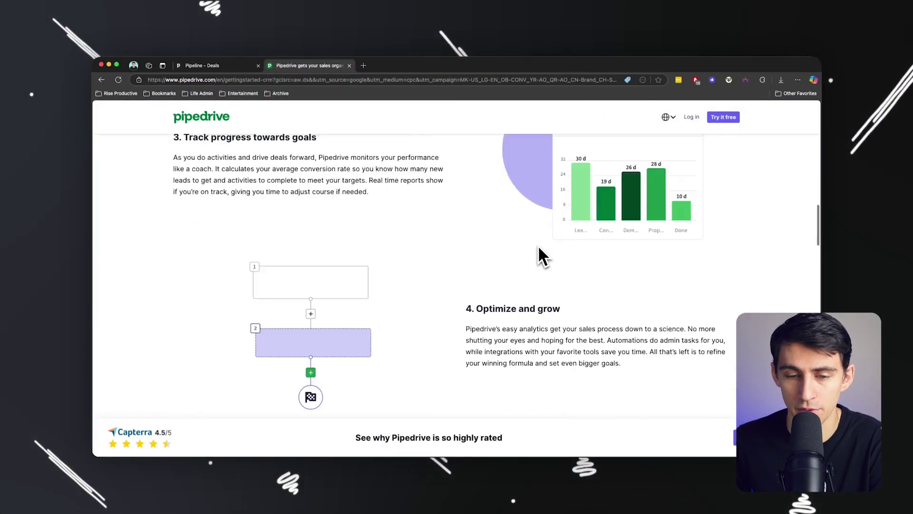
pyautogui.scroll(-15, 539, 247)
pyautogui.scroll(5, 523, 229)
pyautogui.click(196, 273)
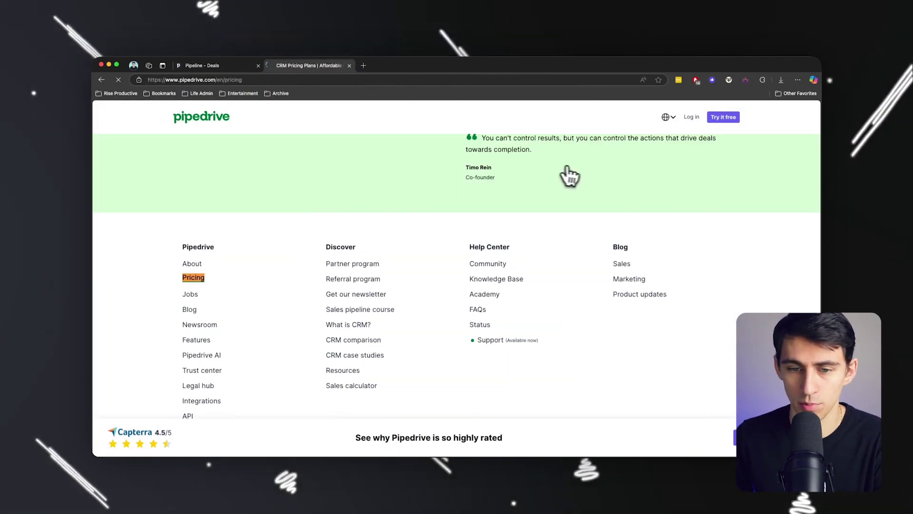
# Review the Essential-to-Enterprise plan cards, then return to the Pipeline - Deals tab
pyautogui.scroll(-1, 350, 255)
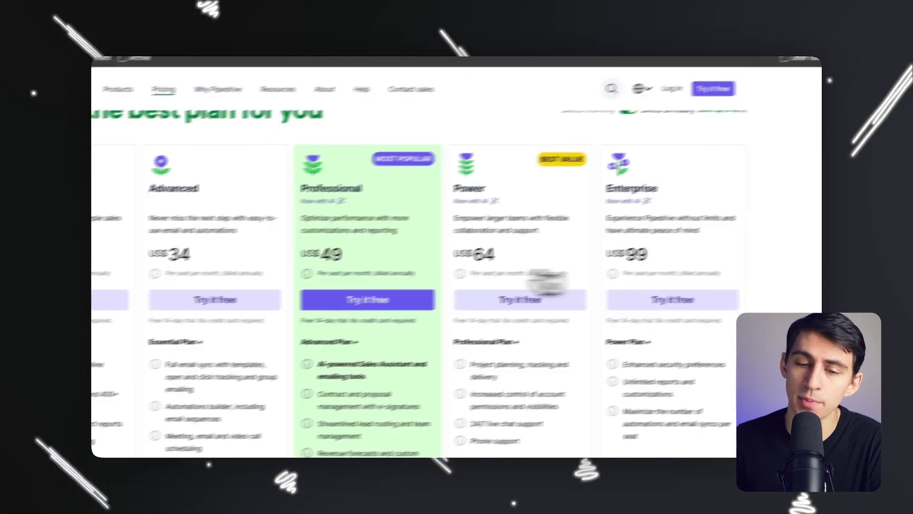
pyautogui.scroll(-1, 408, 247)
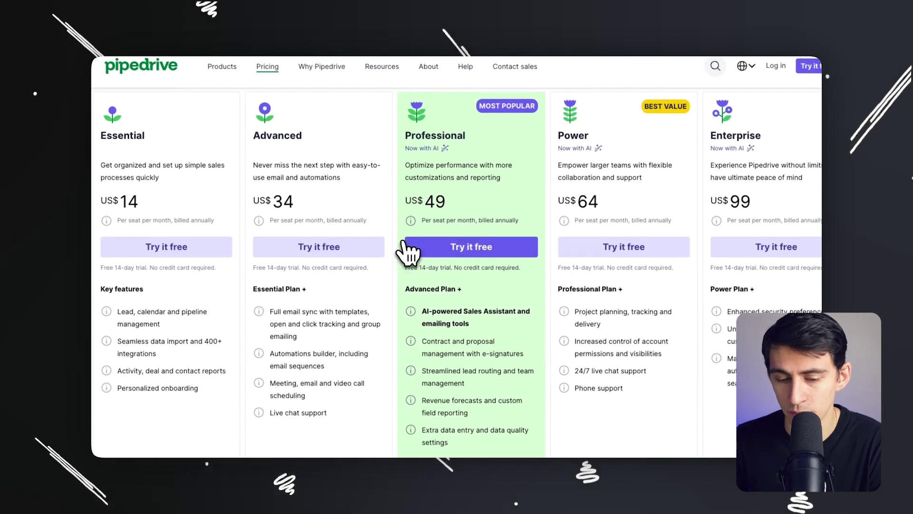
pyautogui.scroll(-1, 490, 314)
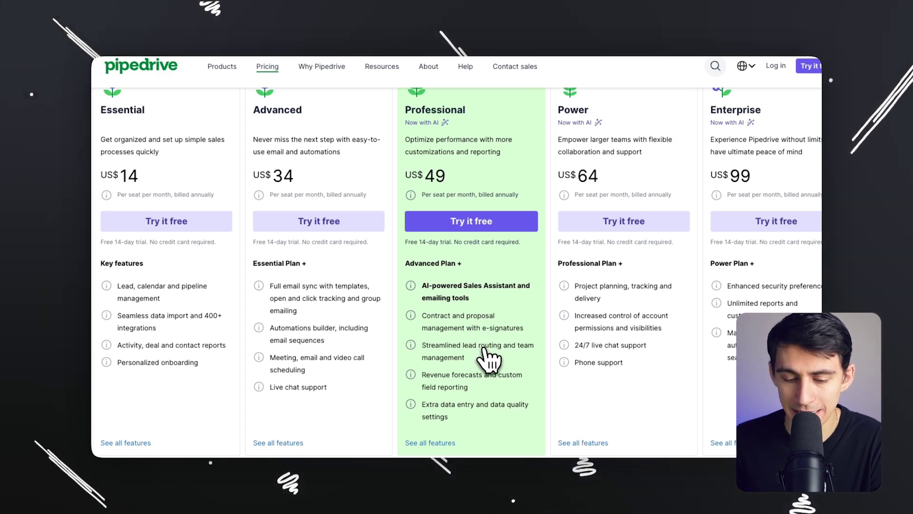
pyautogui.scroll(-1, 471, 380)
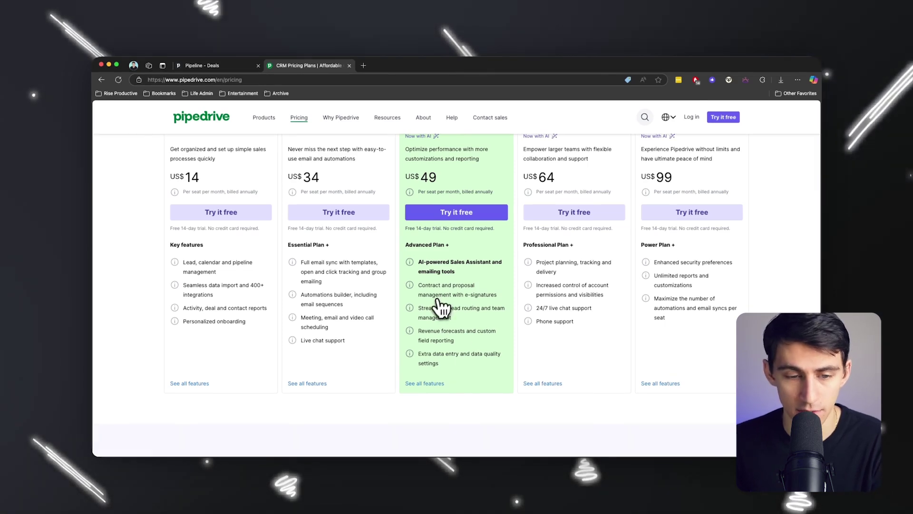
pyautogui.scroll(2, 440, 309)
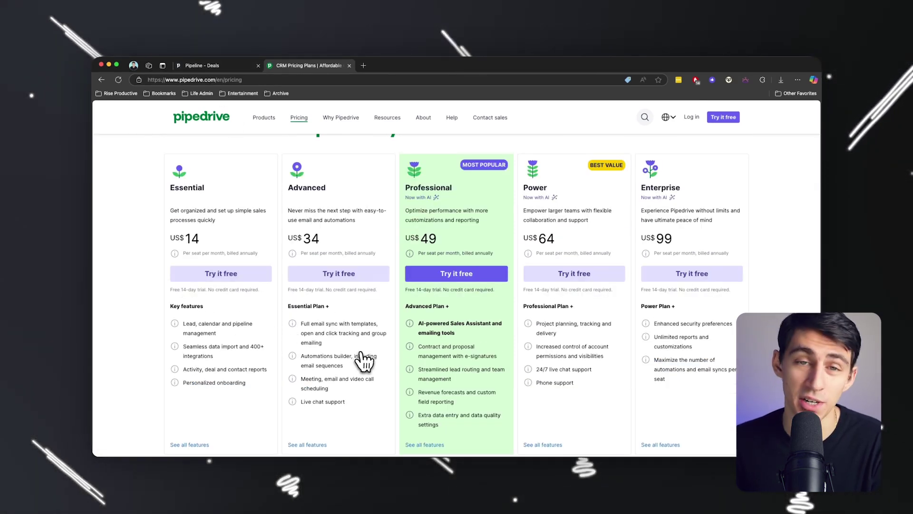
pyautogui.click(221, 65)
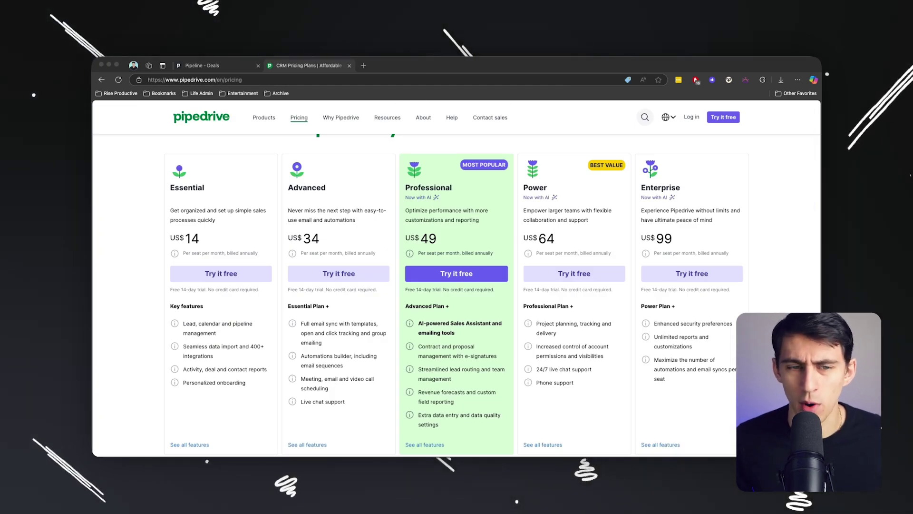
pyautogui.click(221, 69)
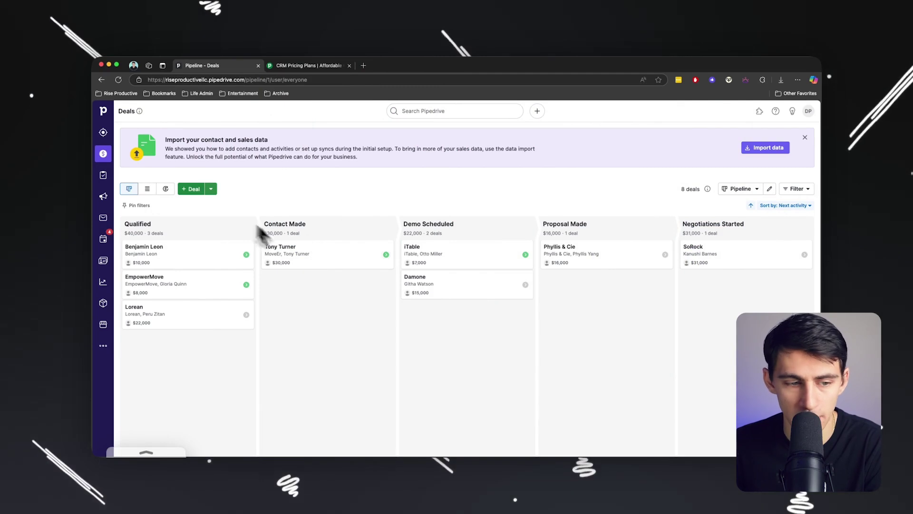
# Show deals as a list and widen the Expected close date and Next activity date columns
pyautogui.click(147, 188)
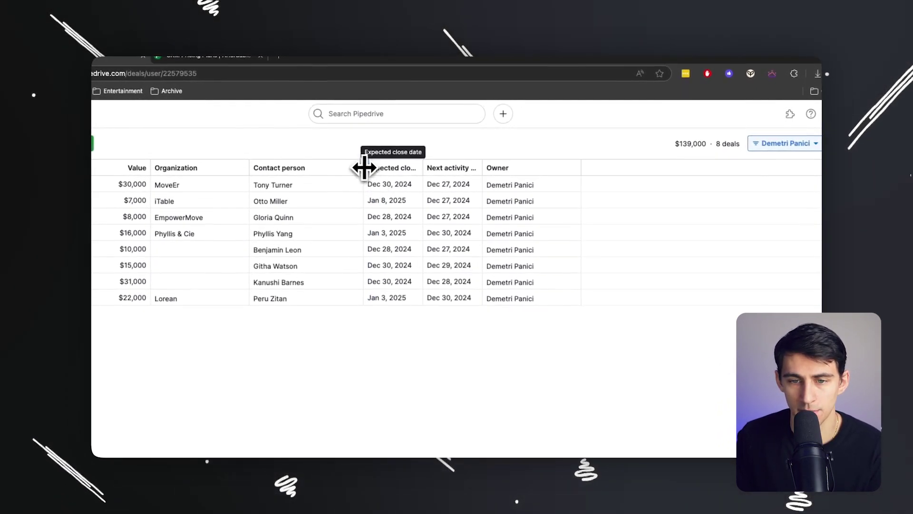
pyautogui.moveTo(425, 164); pyautogui.dragTo(455, 166)
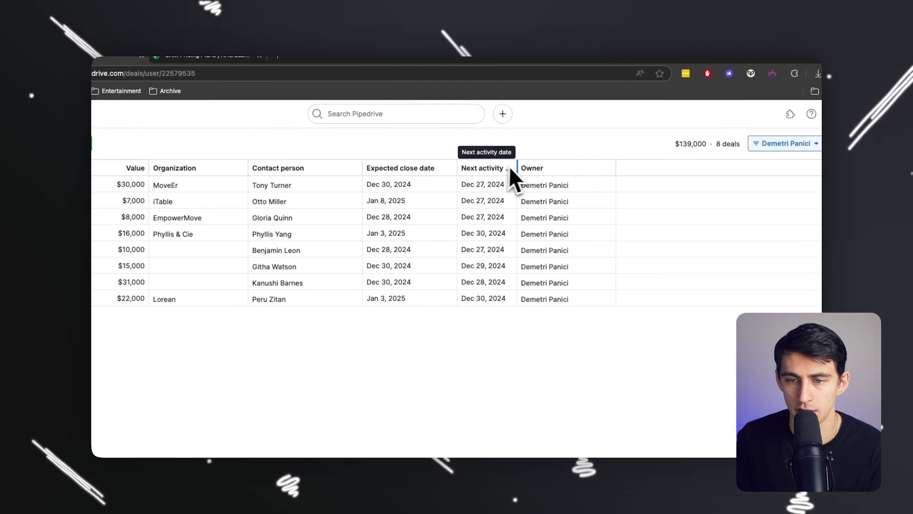
pyautogui.moveTo(518, 164); pyautogui.dragTo(575, 161)
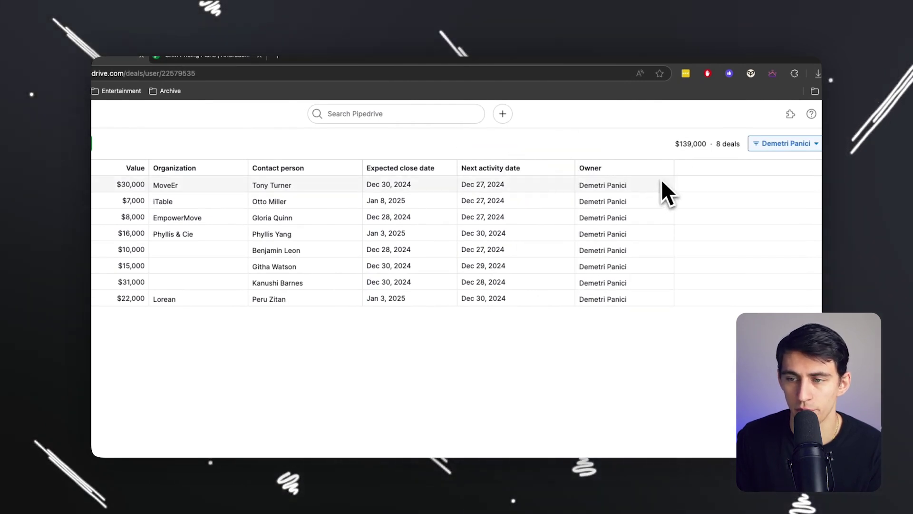
# Reassign the MoveEr deal's owner to the current user
pyautogui.click(620, 186)
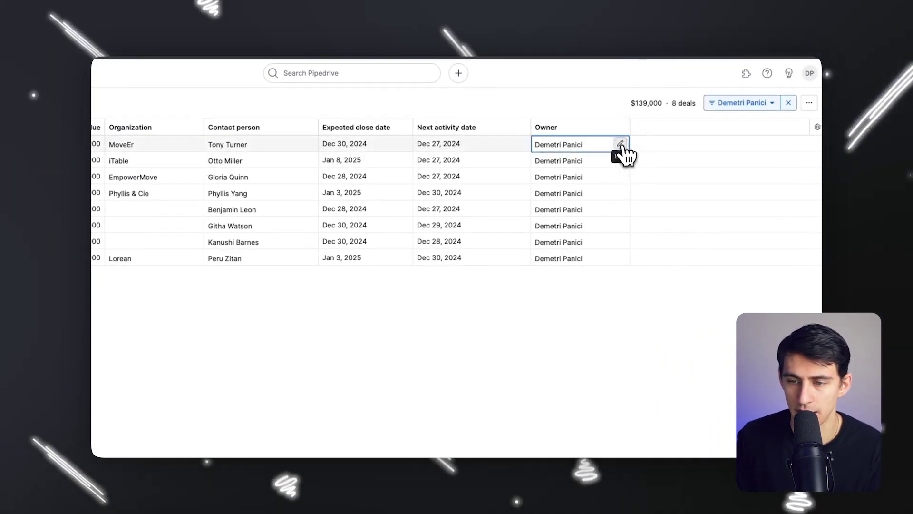
pyautogui.click(620, 144)
pyautogui.click(671, 183)
pyautogui.click(666, 197)
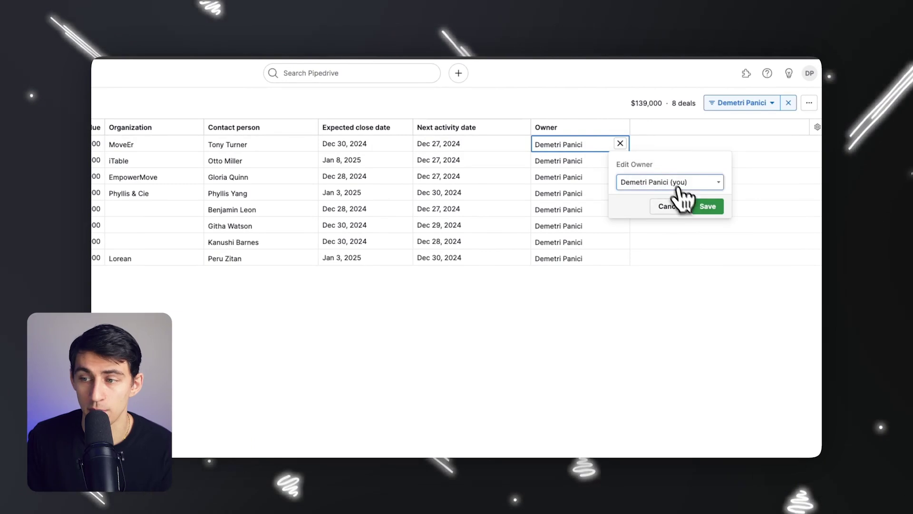
pyautogui.click(704, 206)
# Check the deals list's owner filter choices and its extra actions menu
pyautogui.click(803, 124)
pyautogui.click(803, 125)
pyautogui.click(762, 125)
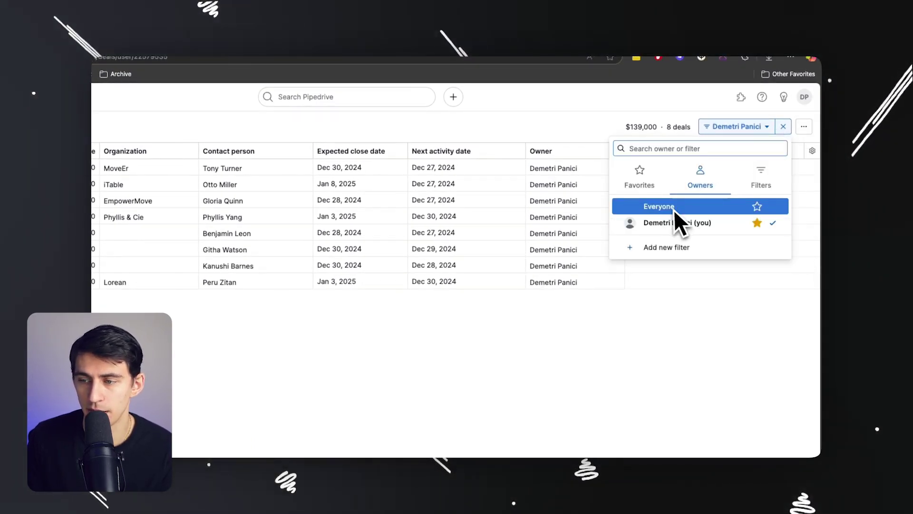
pyautogui.click(694, 271)
pyautogui.click(803, 126)
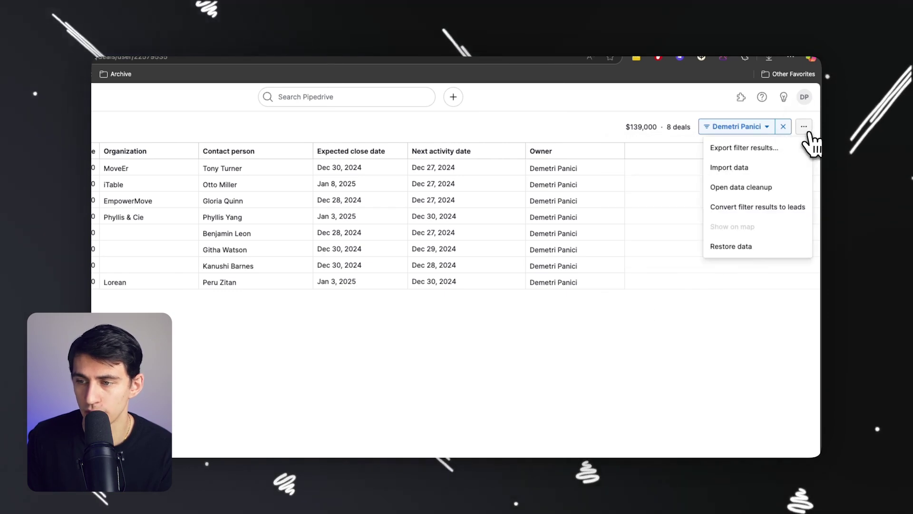
pyautogui.click(676, 197)
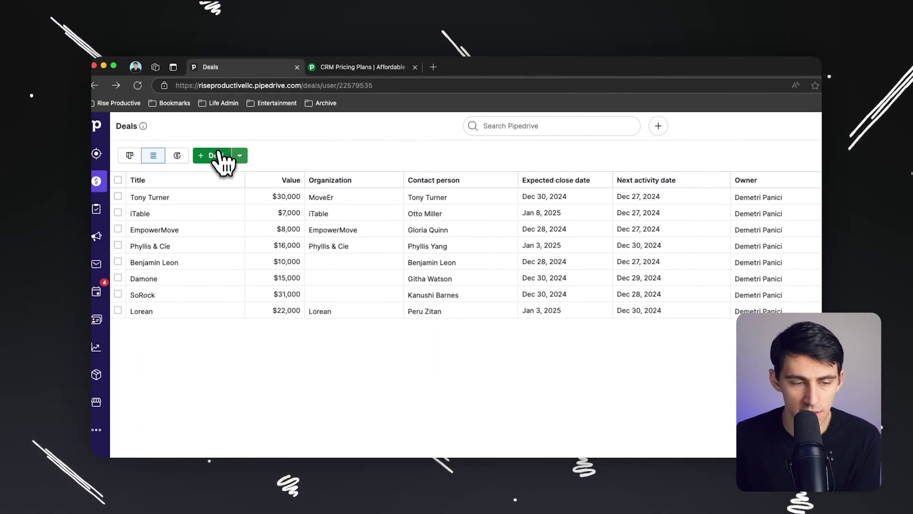
# Start a new deal in the fourth pipeline stage, then cancel it without saving
pyautogui.click(224, 157)
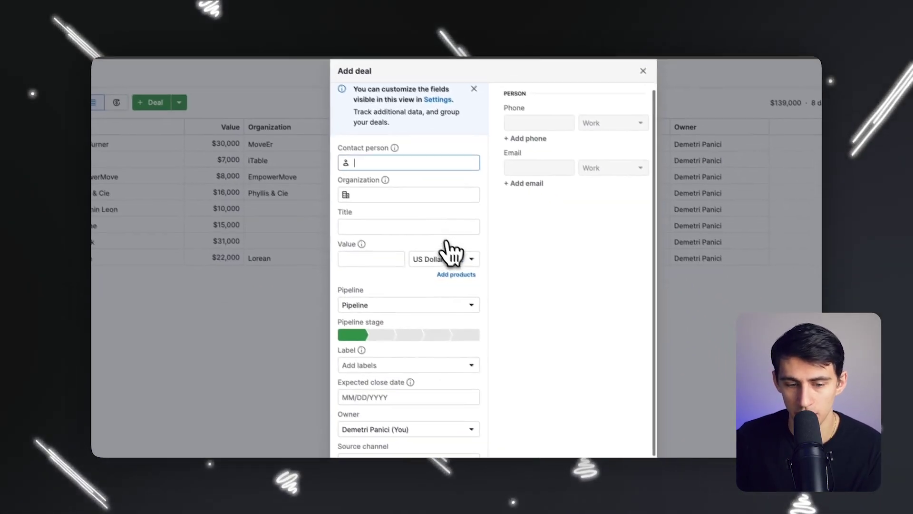
pyautogui.scroll(-1, 449, 252)
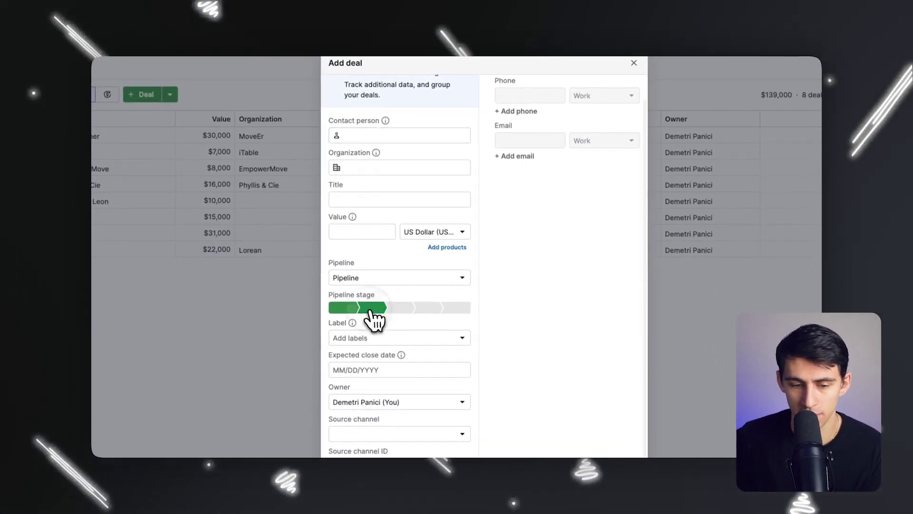
pyautogui.click(432, 308)
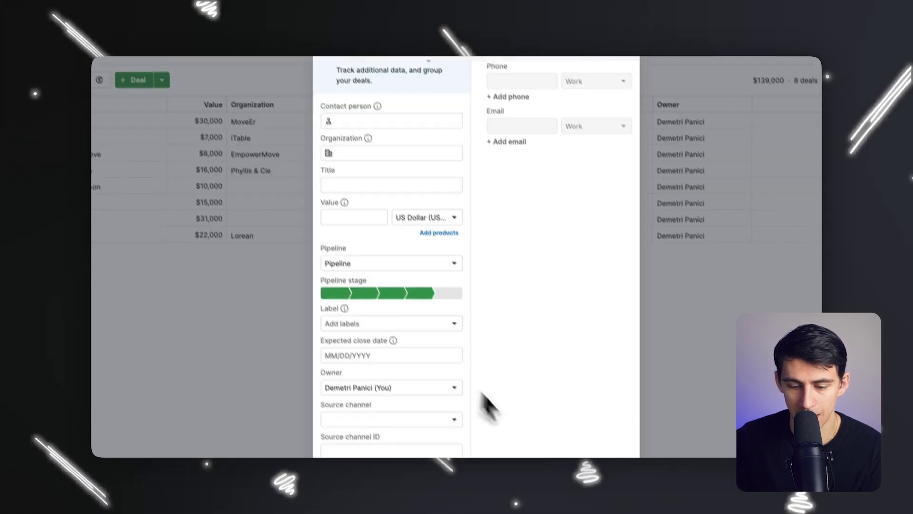
pyautogui.click(536, 454)
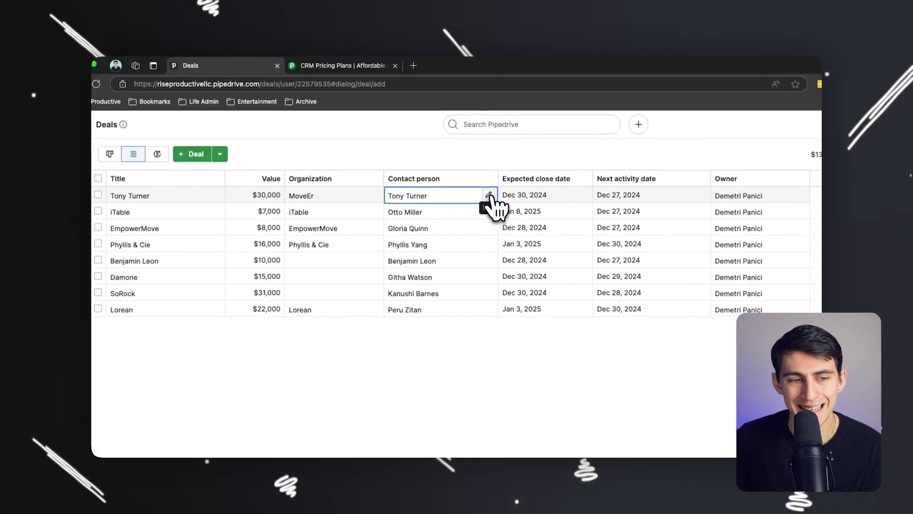
# Check the other add-deal options and list actions, then open the $30,000 MoveEr deal
pyautogui.click(221, 154)
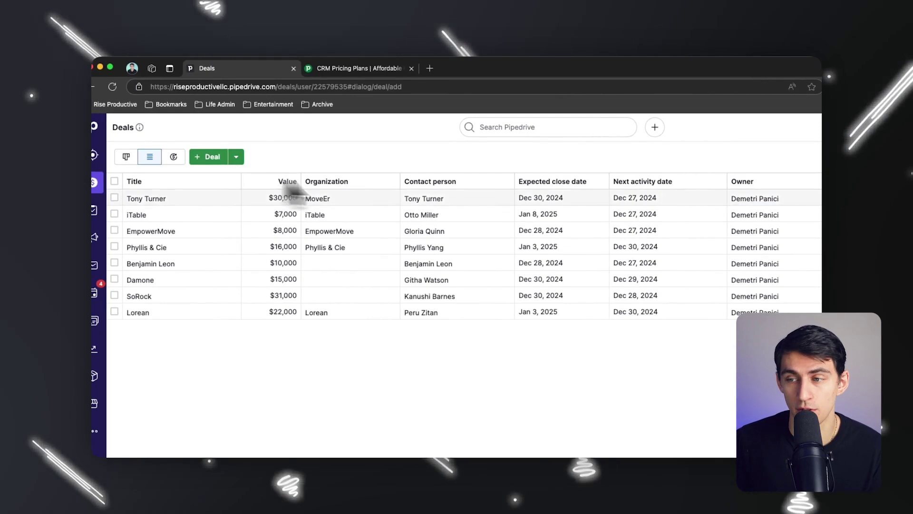
pyautogui.click(804, 157)
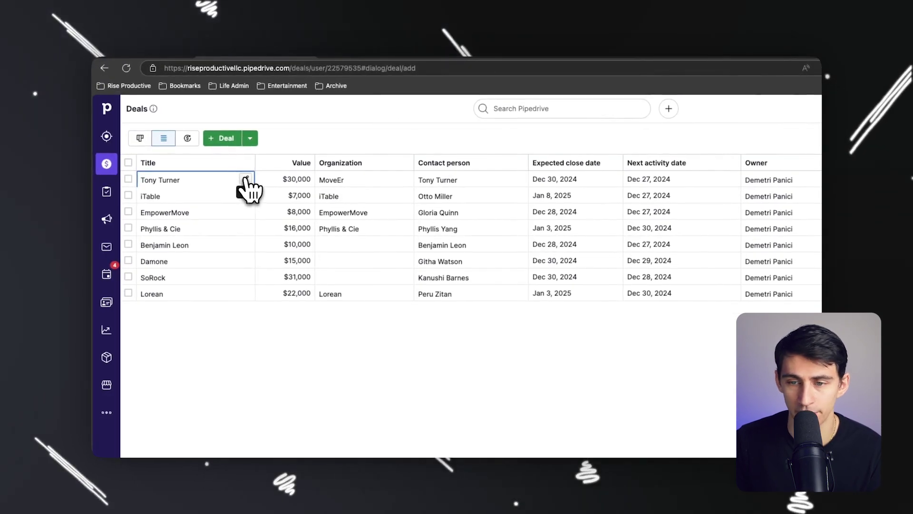
pyautogui.click(162, 181)
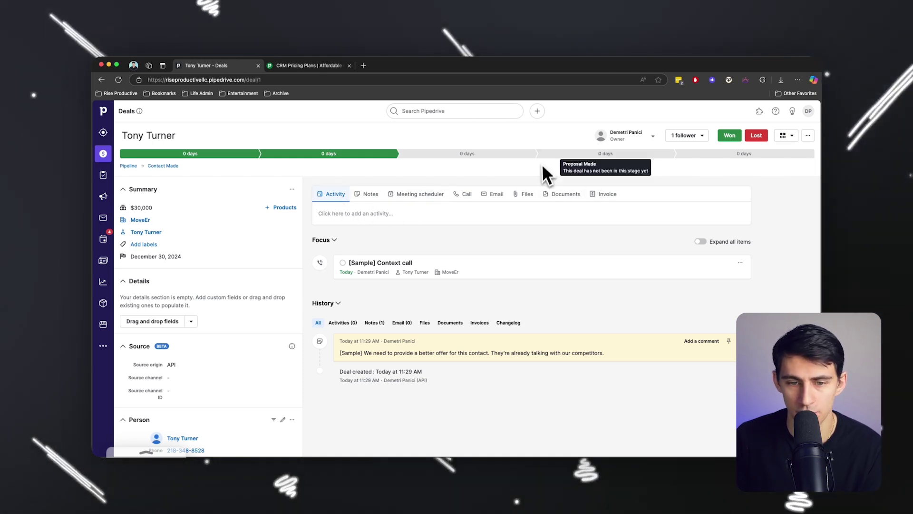
# Check the Meeting scheduler availability options, then switch to the Call panel for the deal's contact
pyautogui.click(403, 195)
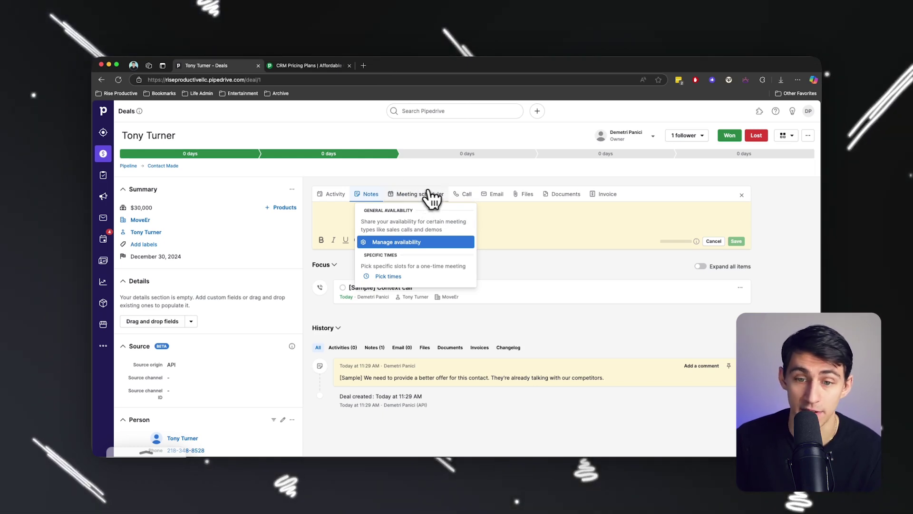
pyautogui.click(464, 194)
pyautogui.scroll(-1, 479, 190)
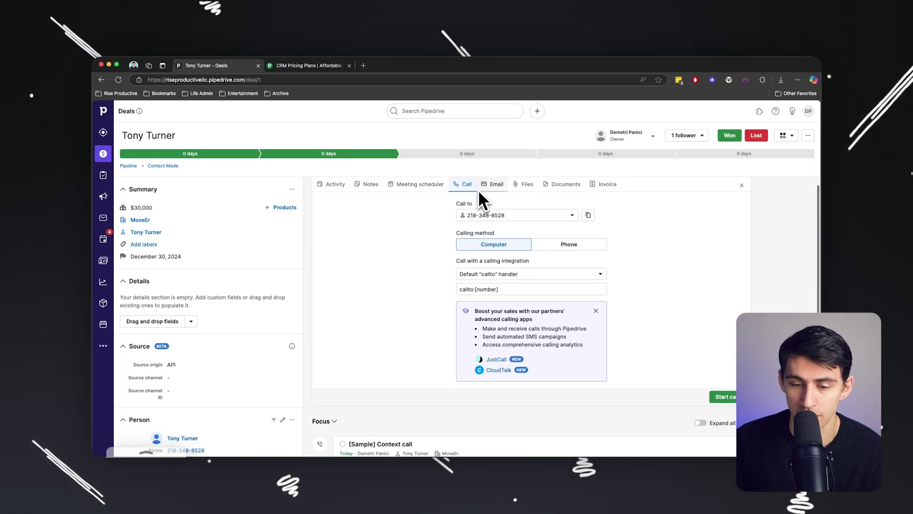
pyautogui.scroll(-1, 477, 214)
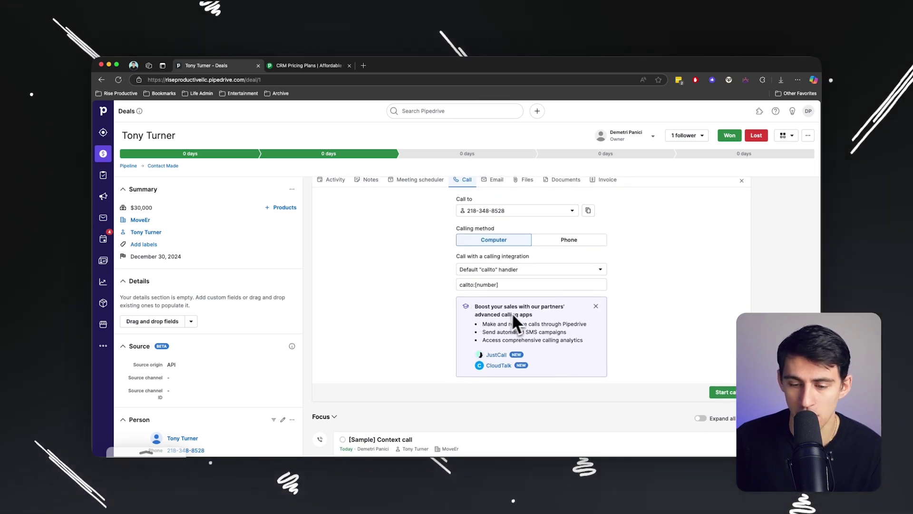
pyautogui.scroll(1, 525, 316)
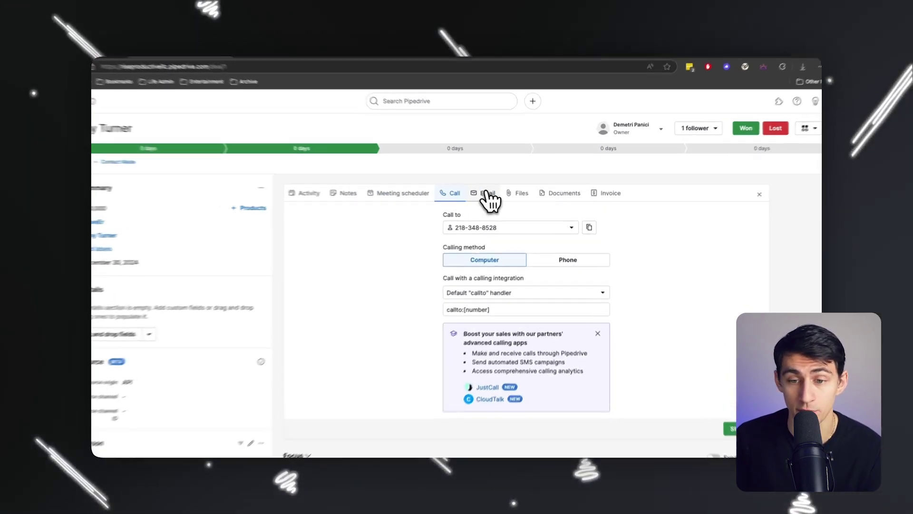
# Switch the deal to emailing and dismiss the email sequences tip
pyautogui.click(487, 193)
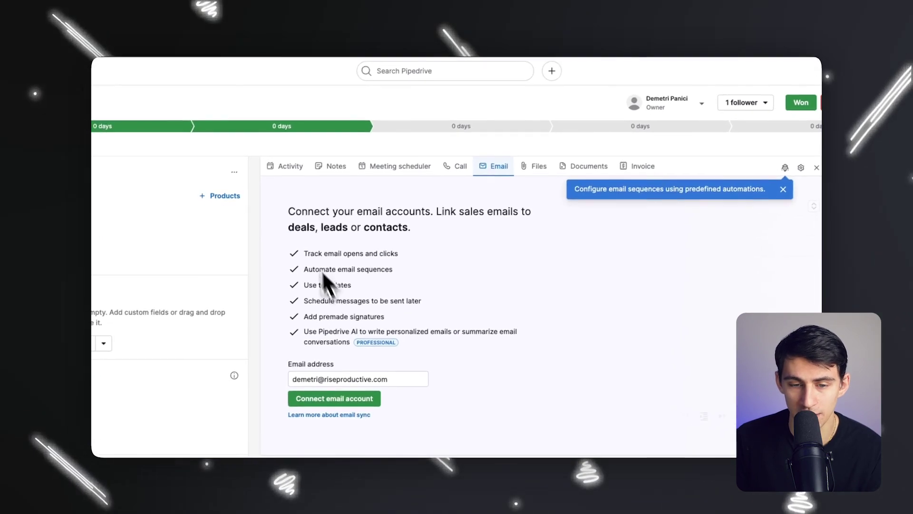
pyautogui.moveTo(290, 211); pyautogui.dragTo(439, 230)
pyautogui.click(423, 209)
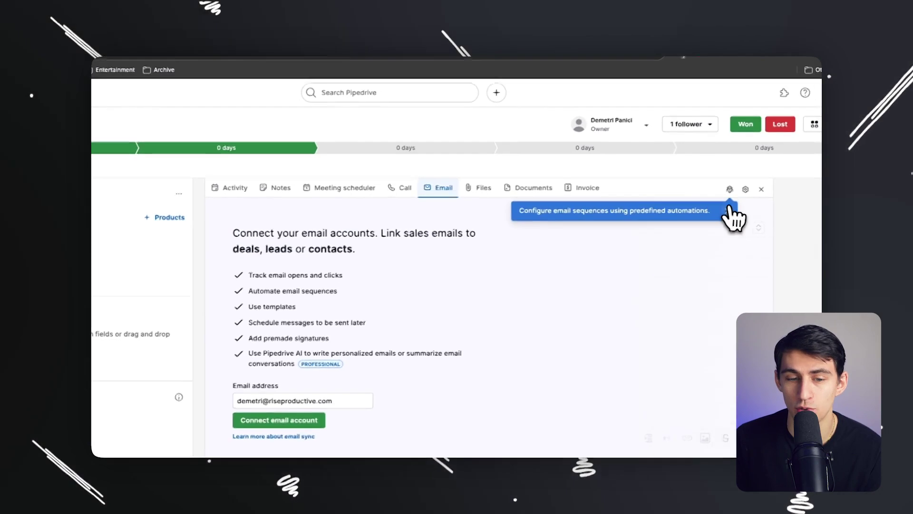
pyautogui.click(728, 212)
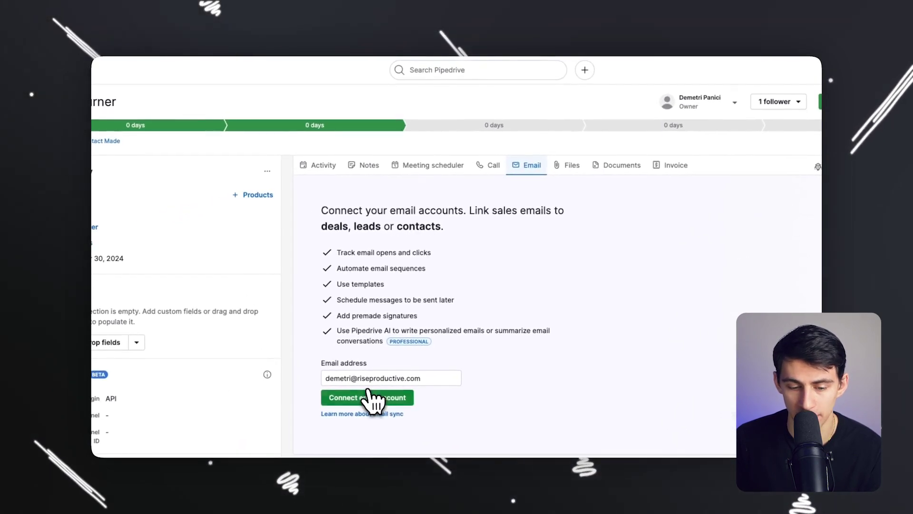
# Connect the Google email account to Pipedrive, granting every requested permission
pyautogui.click(369, 394)
pyautogui.click(614, 240)
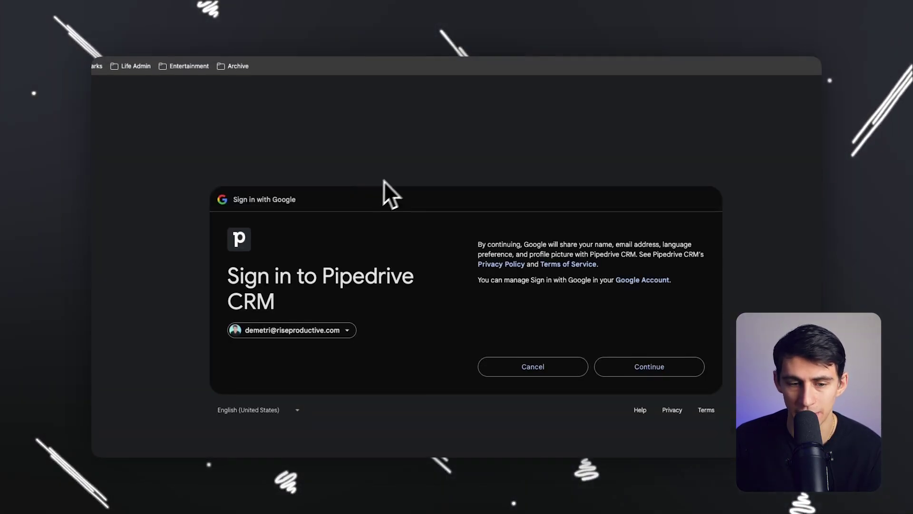
pyautogui.click(601, 366)
pyautogui.click(459, 155)
pyautogui.scroll(-3, 523, 285)
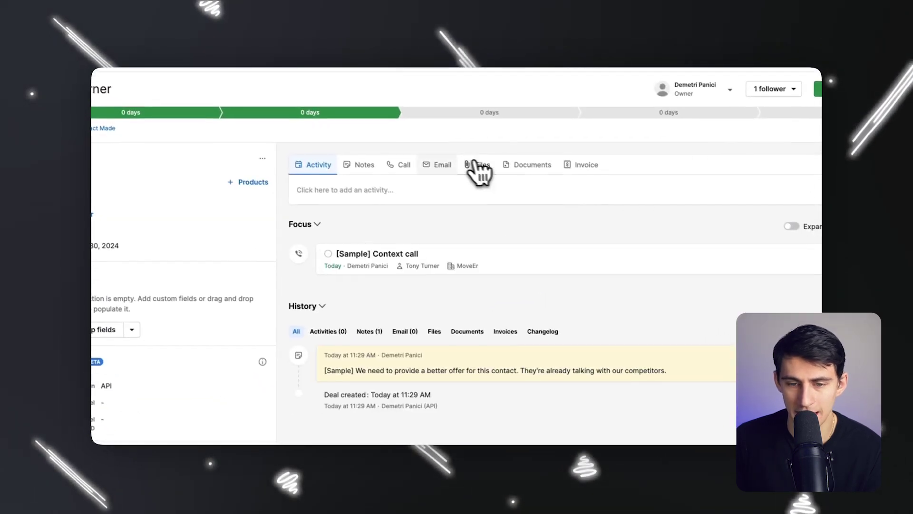
# Open an email draft to the deal's contact and view its Meeting scheduler and Insert field lists
pyautogui.click(437, 165)
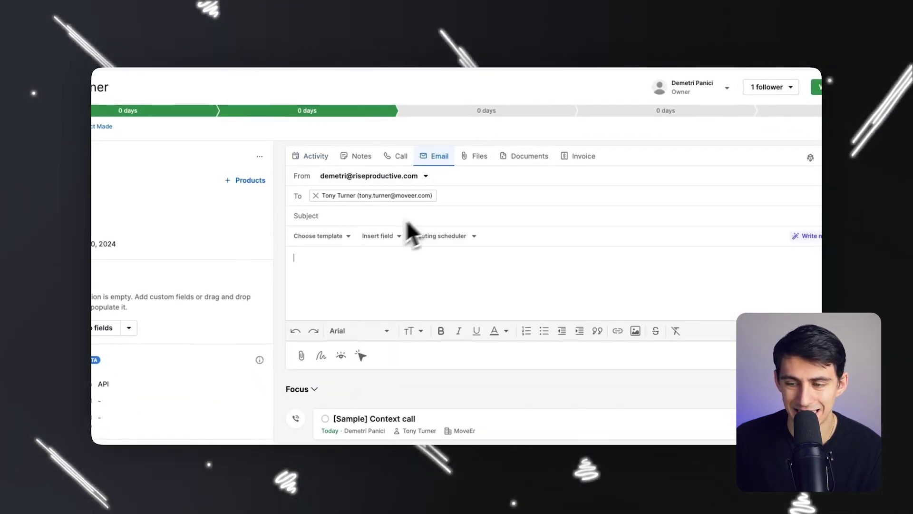
pyautogui.click(437, 241)
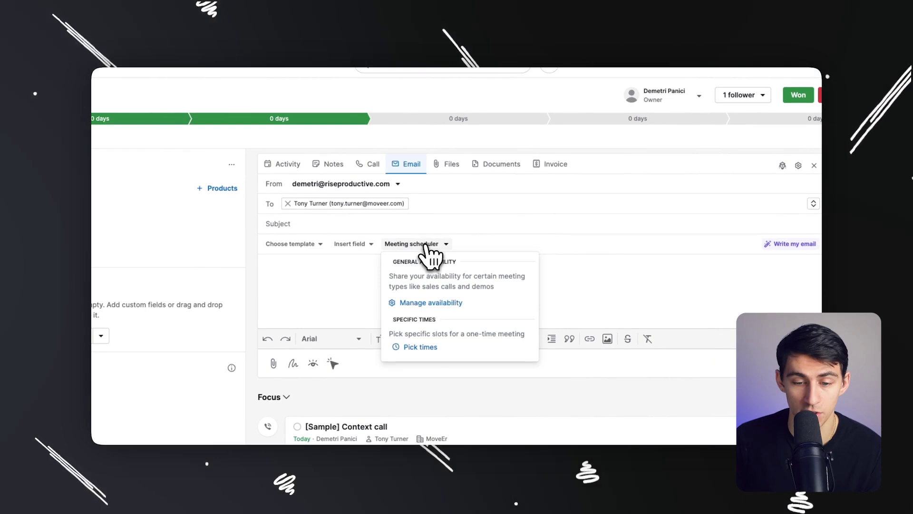
pyautogui.click(347, 250)
pyautogui.scroll(-2, 418, 276)
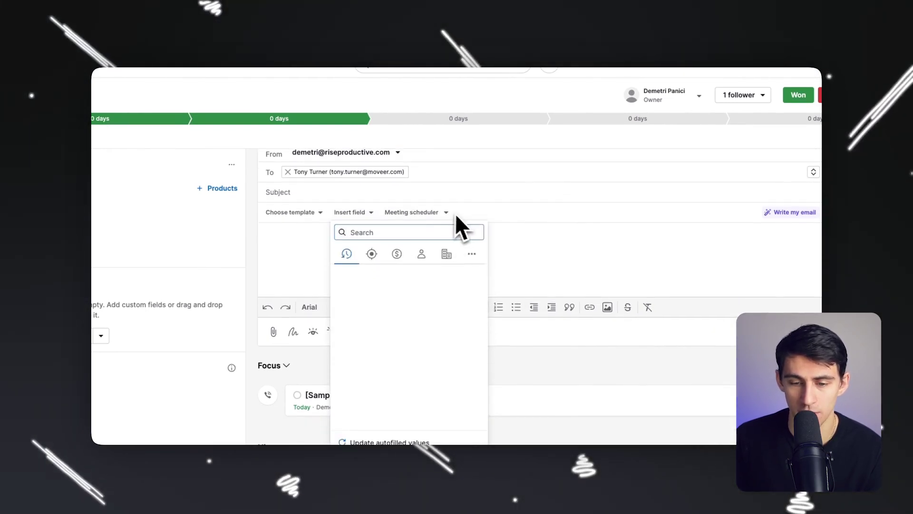
# Browse the Lead, Deal, Person, Organization and Other insertable fields, then close the list
pyautogui.click(372, 255)
pyautogui.click(368, 253)
pyautogui.click(371, 254)
pyautogui.click(397, 254)
pyautogui.click(446, 255)
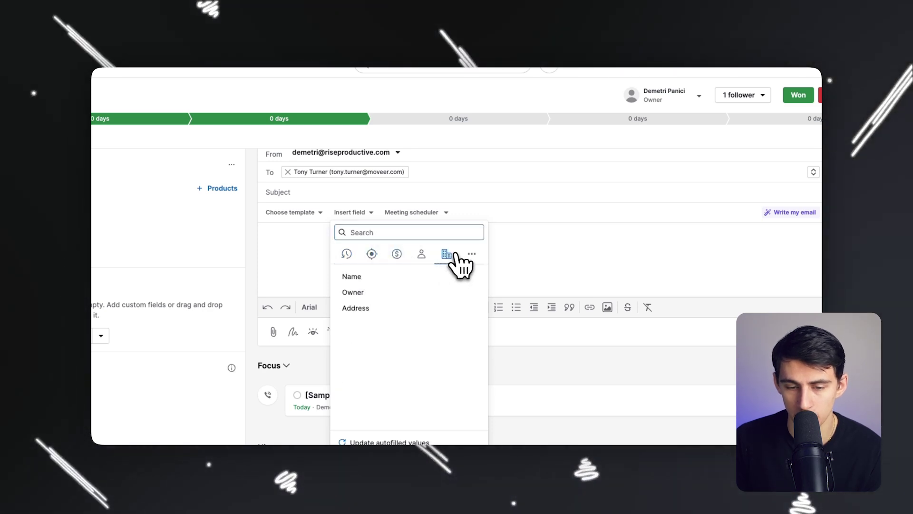
pyautogui.click(375, 253)
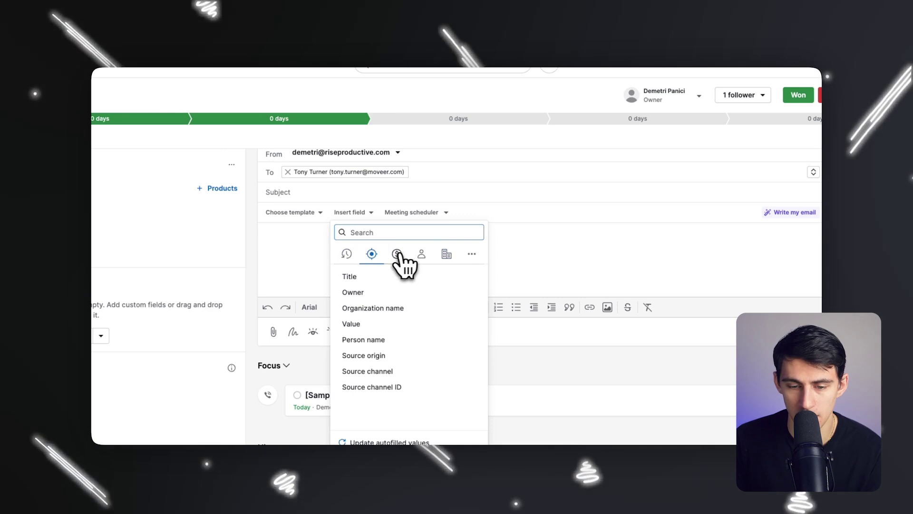
pyautogui.click(399, 254)
pyautogui.click(423, 253)
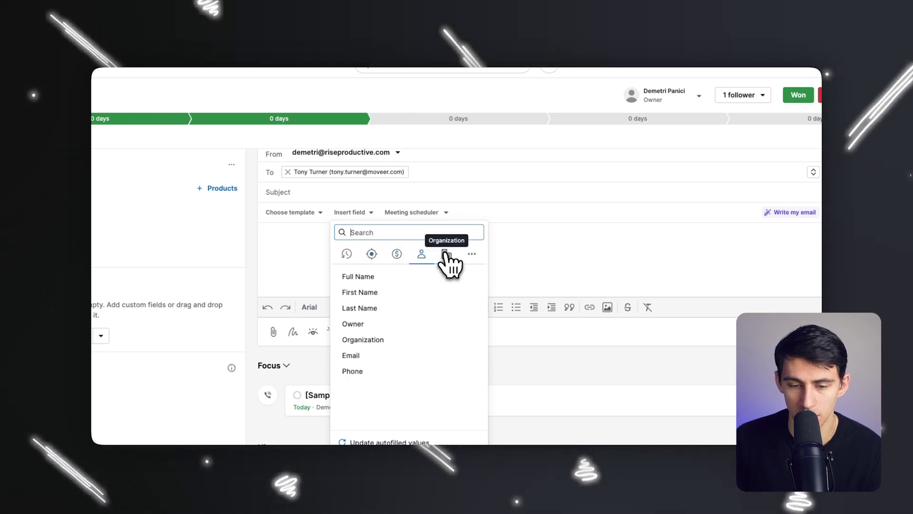
pyautogui.click(447, 254)
pyautogui.click(472, 254)
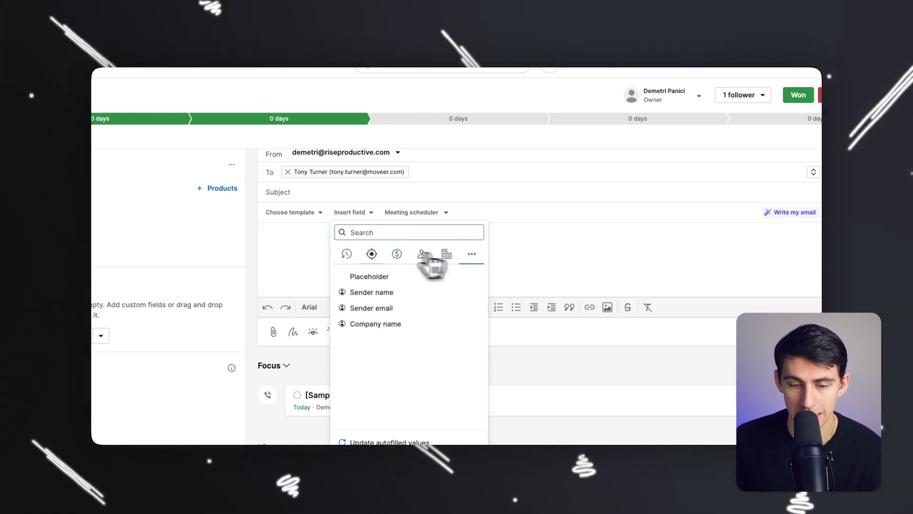
pyautogui.click(521, 245)
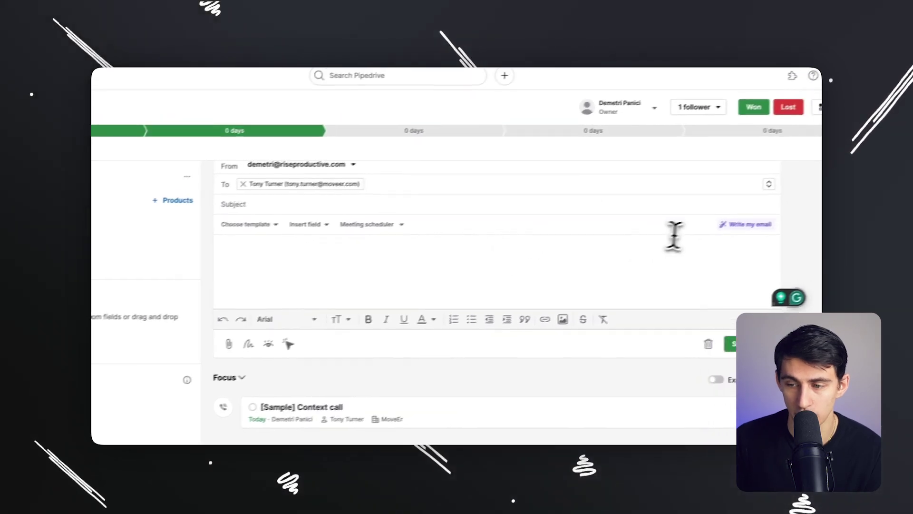
# Generate an AI follow-up email from the Follow up example description
pyautogui.click(715, 238)
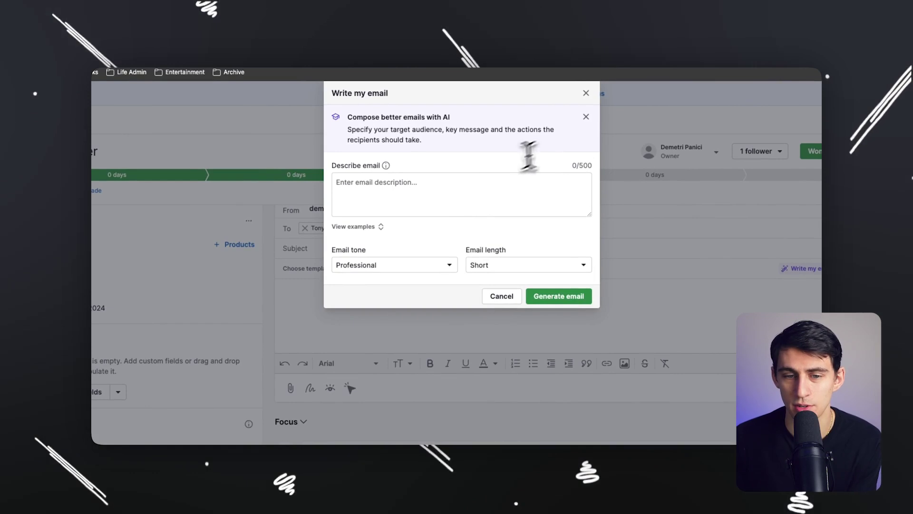
pyautogui.click(392, 207)
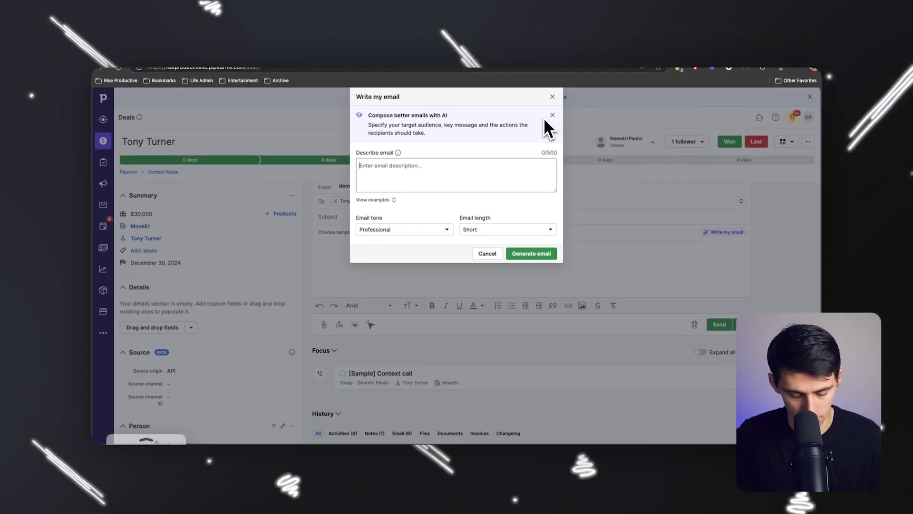
pyautogui.write('Write a short follo')
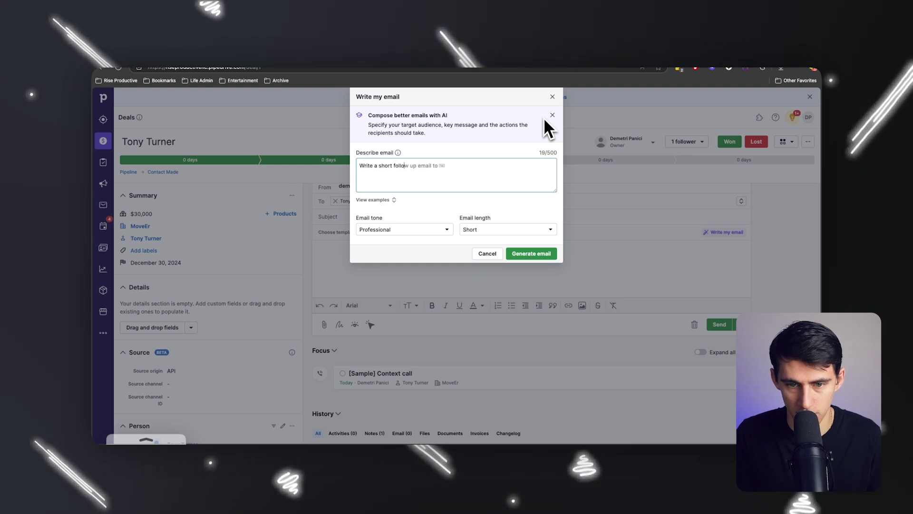
pyautogui.write('w up email af')
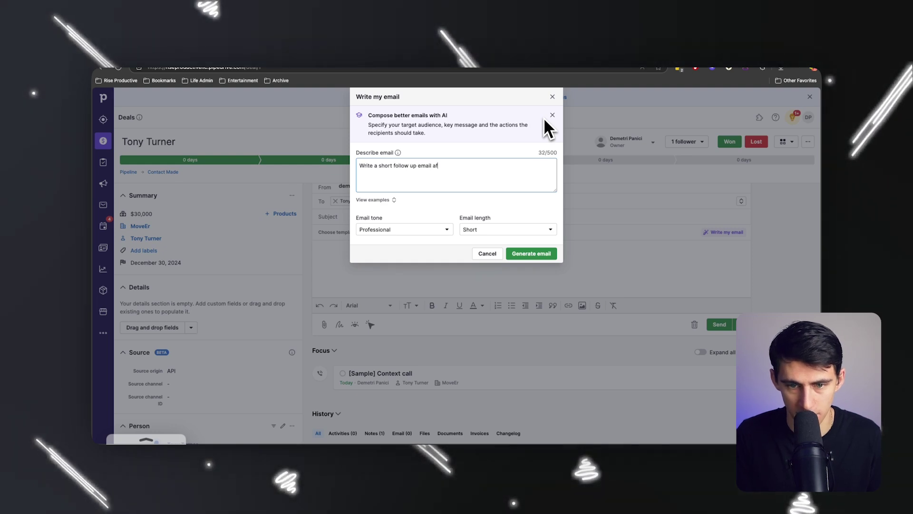
pyautogui.write('ter the initial ')
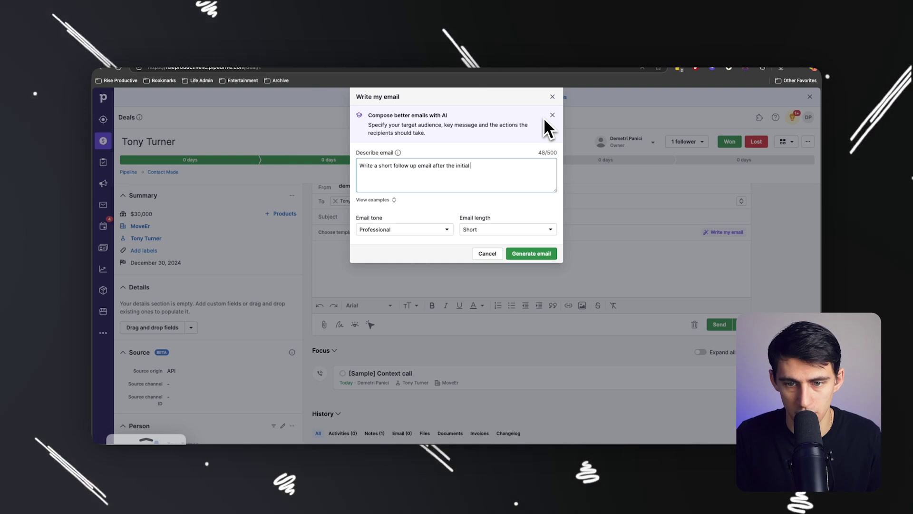
pyautogui.write('call asking for them to ')
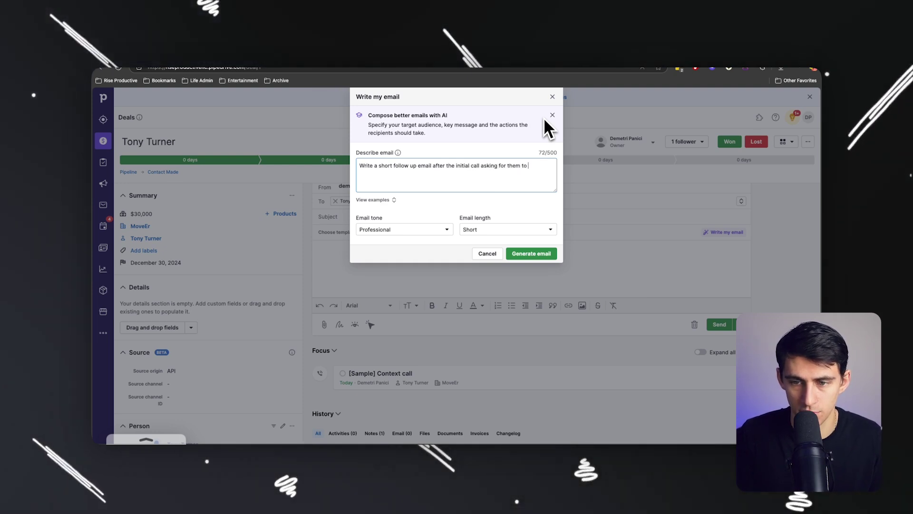
pyautogui.write('book another call!')
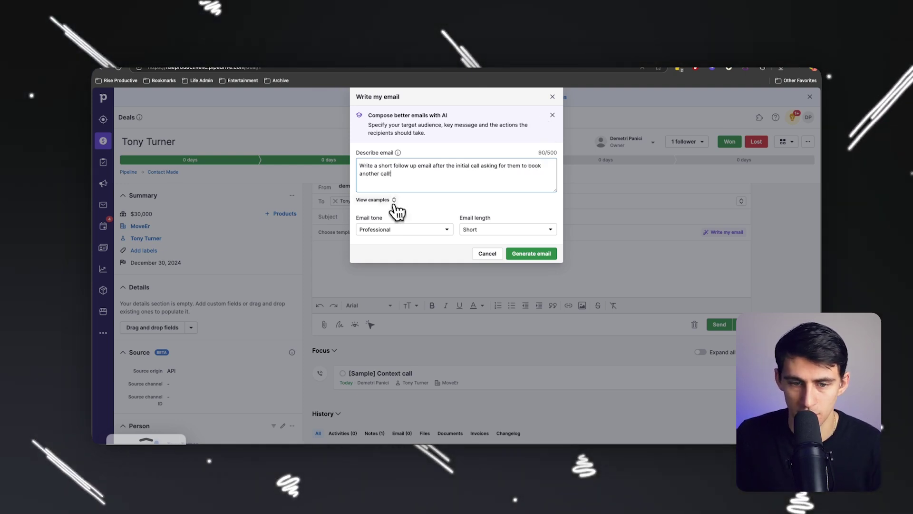
pyautogui.click(378, 200)
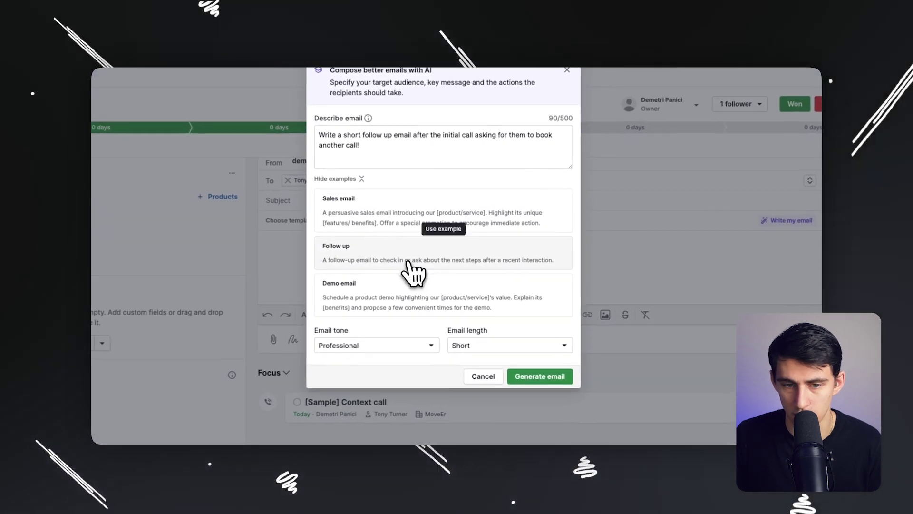
pyautogui.click(408, 262)
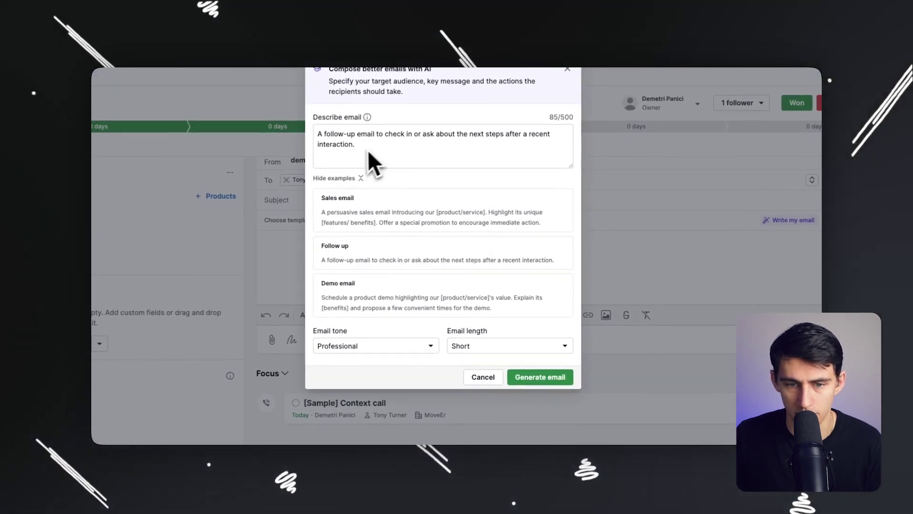
pyautogui.click(534, 376)
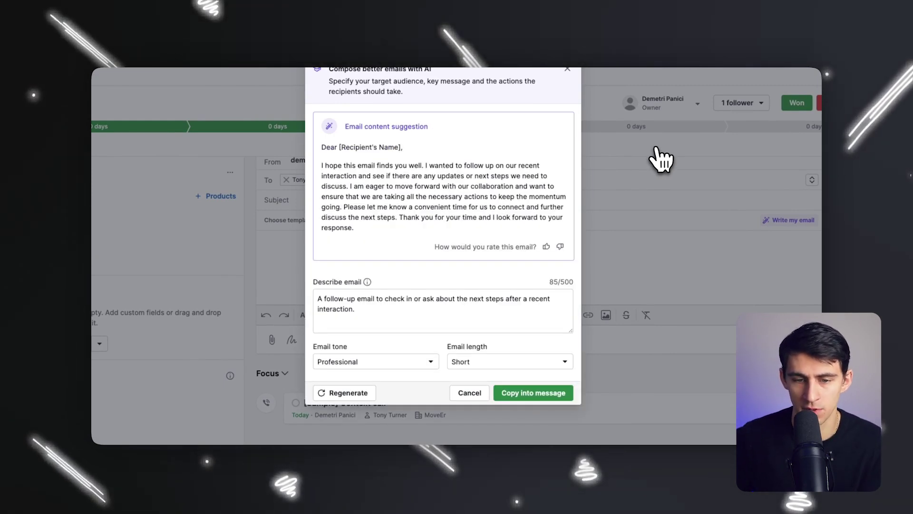
# Copy the AI email into the body, replace [Recipient's Name] with the First Name field, and view Send later
pyautogui.click(544, 393)
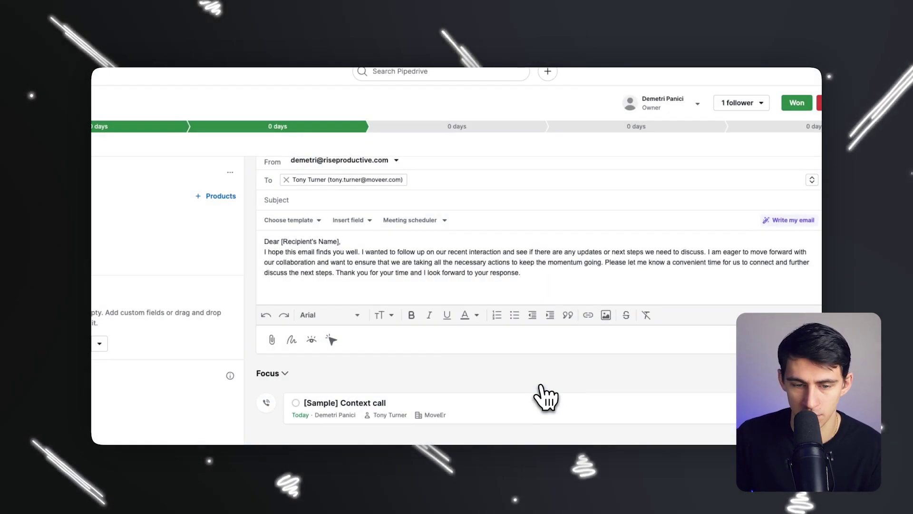
pyautogui.moveTo(336, 243); pyautogui.dragTo(284, 240)
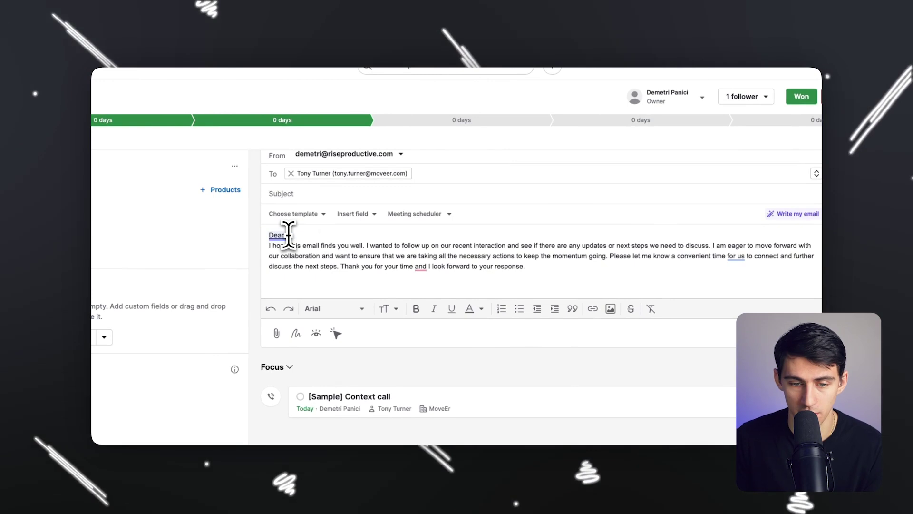
pyautogui.click(353, 214)
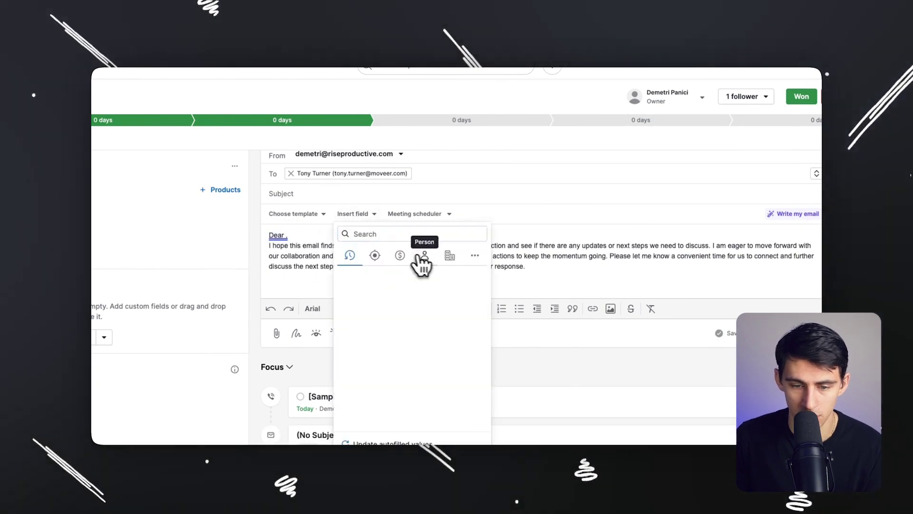
pyautogui.click(369, 293)
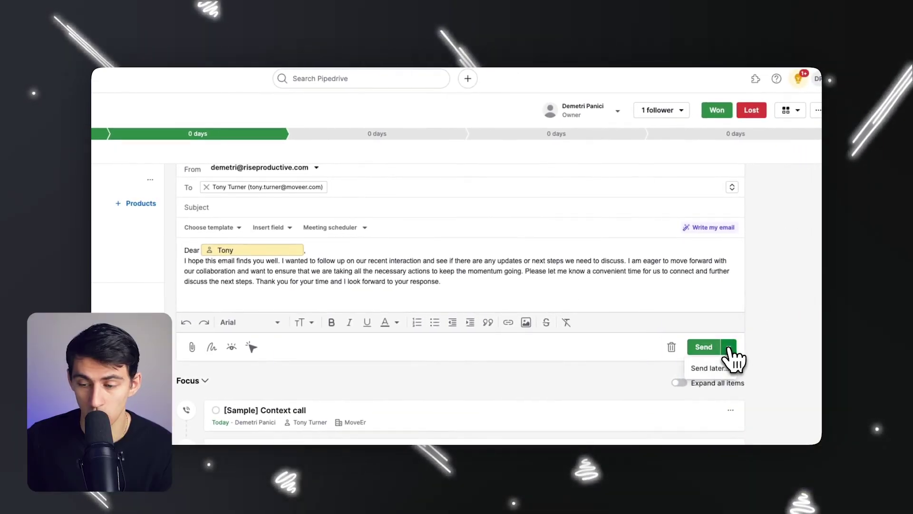
pyautogui.click(728, 347)
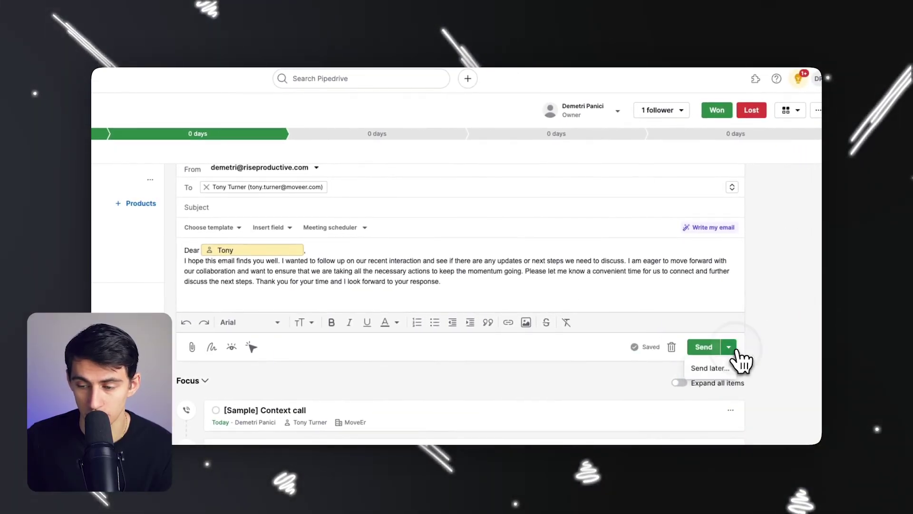
pyautogui.click(707, 375)
# Cancel Send later and apply the Follow up template so the draft begins 'Dear Tony'
pyautogui.click(364, 175)
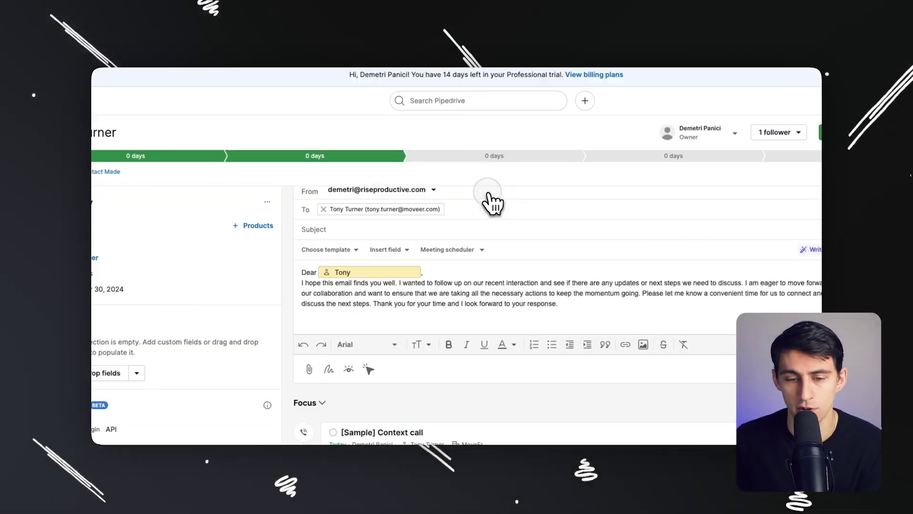
pyautogui.click(469, 249)
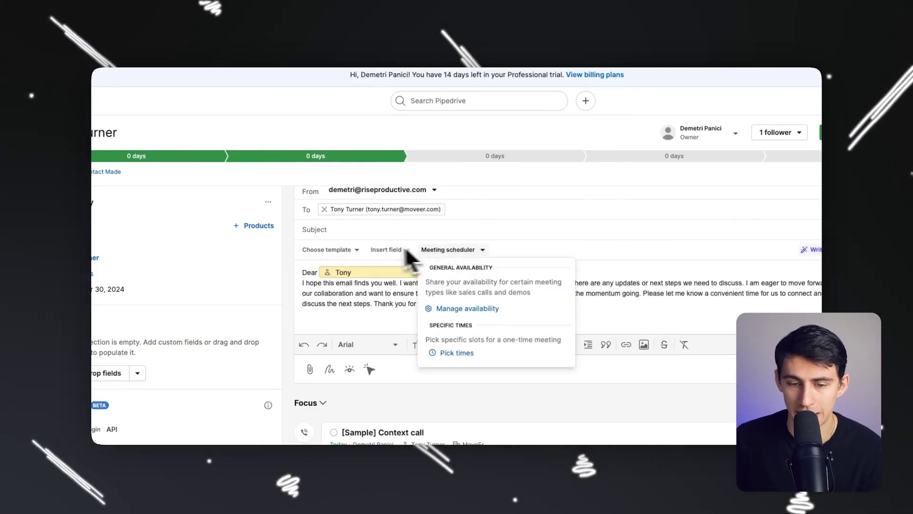
pyautogui.click(352, 251)
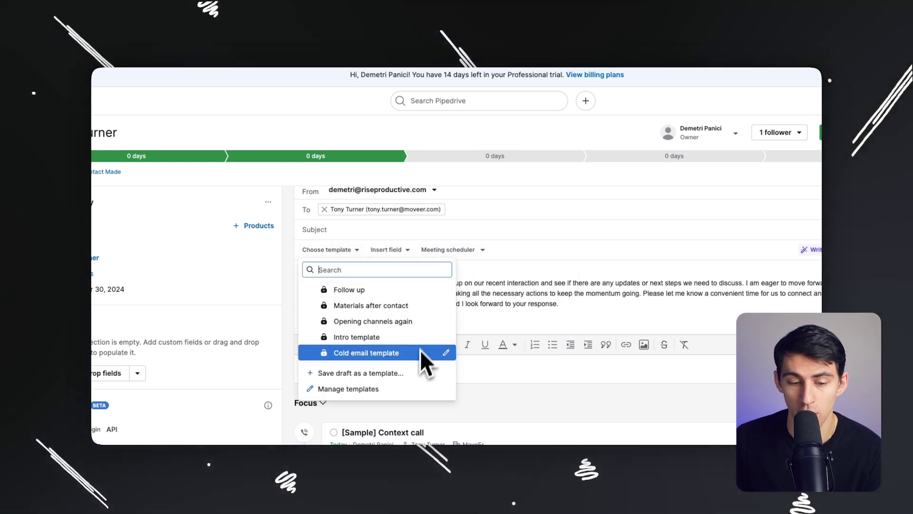
pyautogui.press('Return')
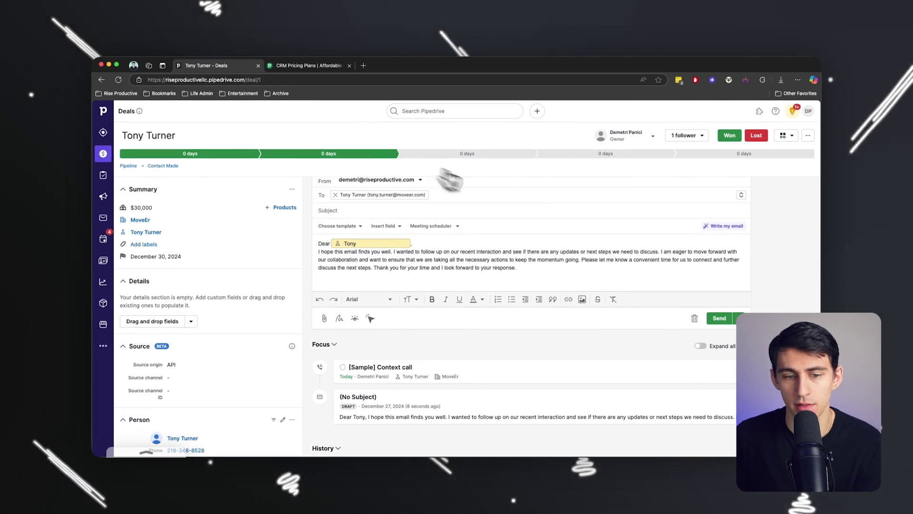
pyautogui.scroll(1, 450, 180)
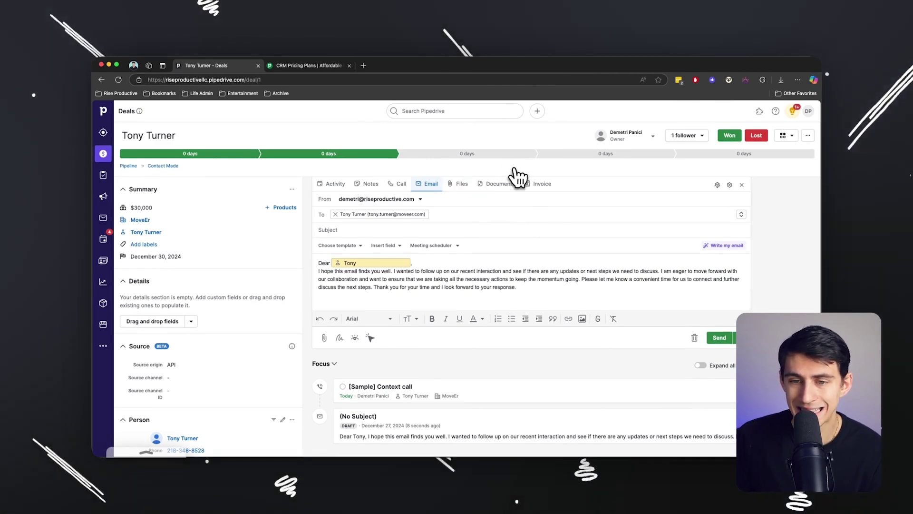
# Open the deal's Documents and preview the Smart Docs eSignatures, Shared templates and Tracking features
pyautogui.click(501, 185)
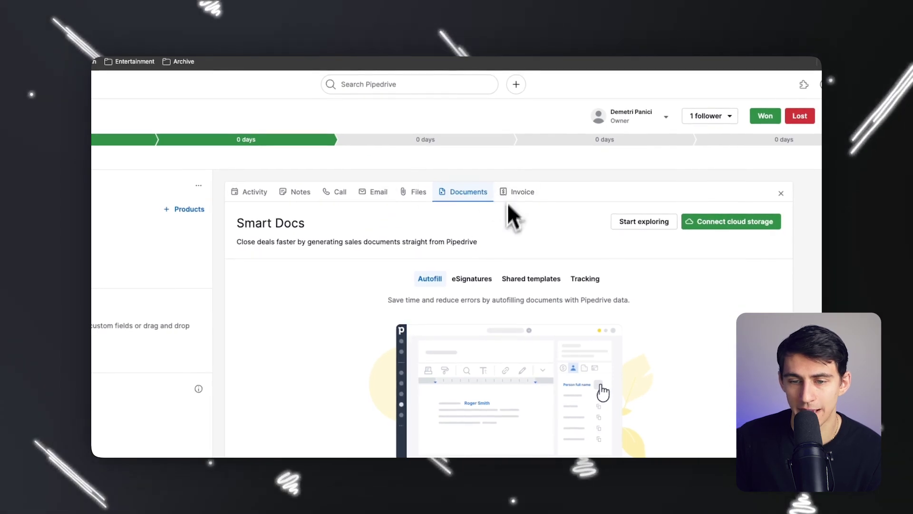
pyautogui.click(474, 282)
pyautogui.click(527, 279)
pyautogui.click(595, 281)
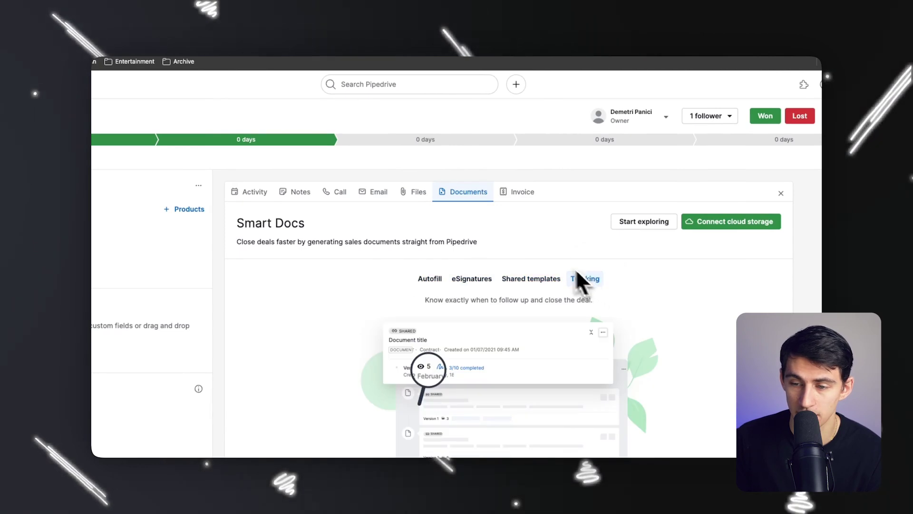
# Check the Invoice section's Quickbooks requirement, then switch the deal panel to Activity
pyautogui.click(509, 195)
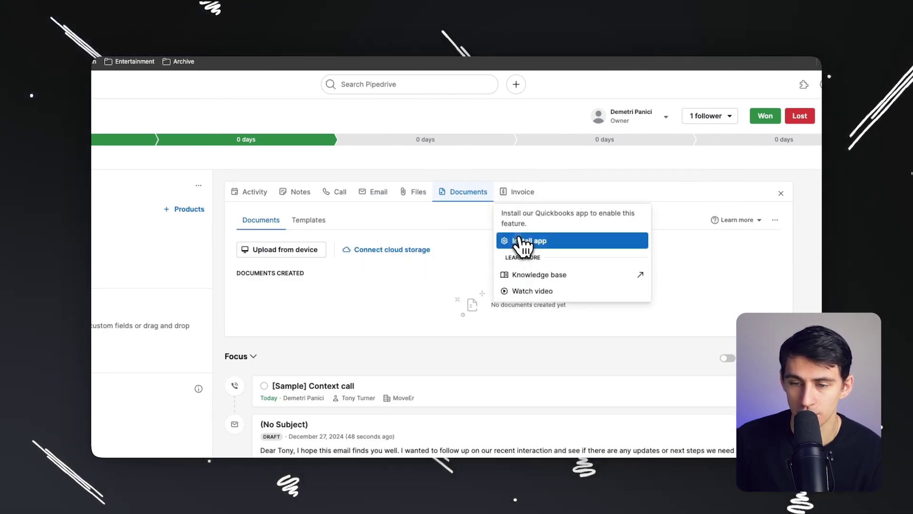
pyautogui.moveTo(500, 209); pyautogui.dragTo(612, 229)
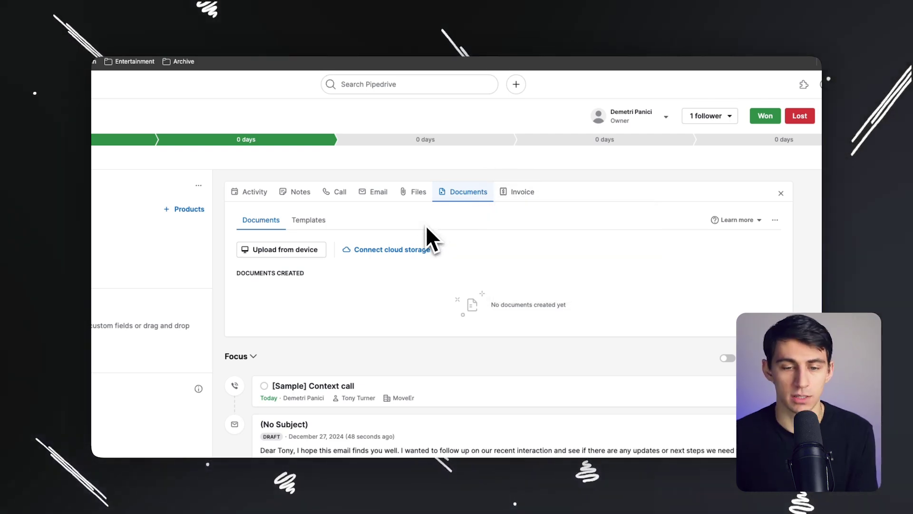
pyautogui.scroll(-1, 499, 271)
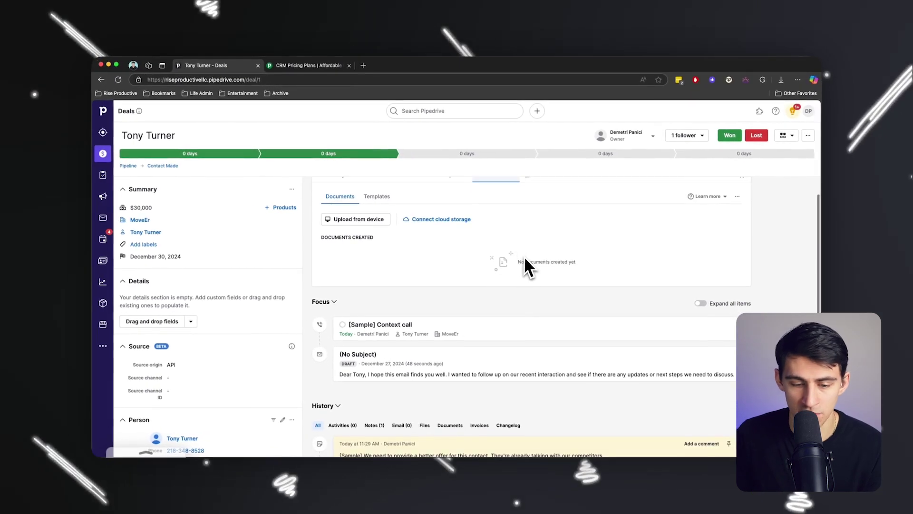
pyautogui.scroll(-1, 525, 259)
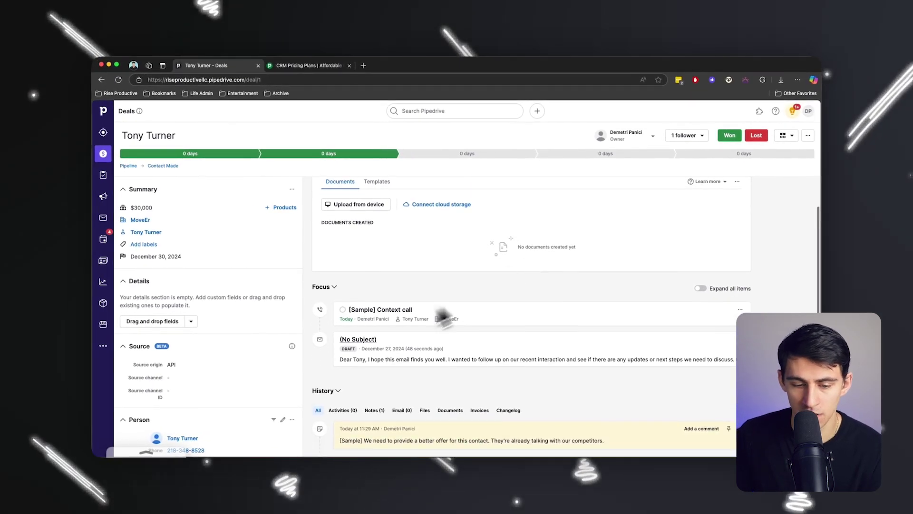
pyautogui.scroll(-1, 385, 347)
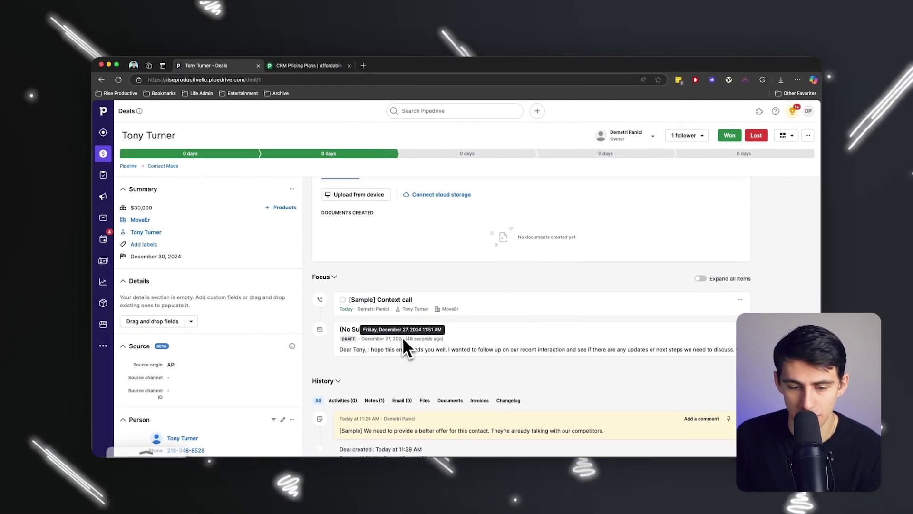
pyautogui.scroll(2, 341, 314)
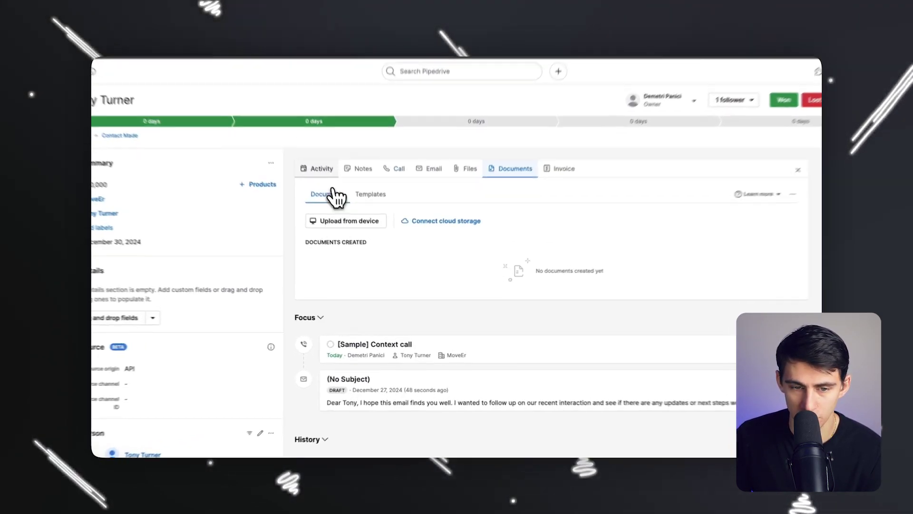
pyautogui.click(334, 185)
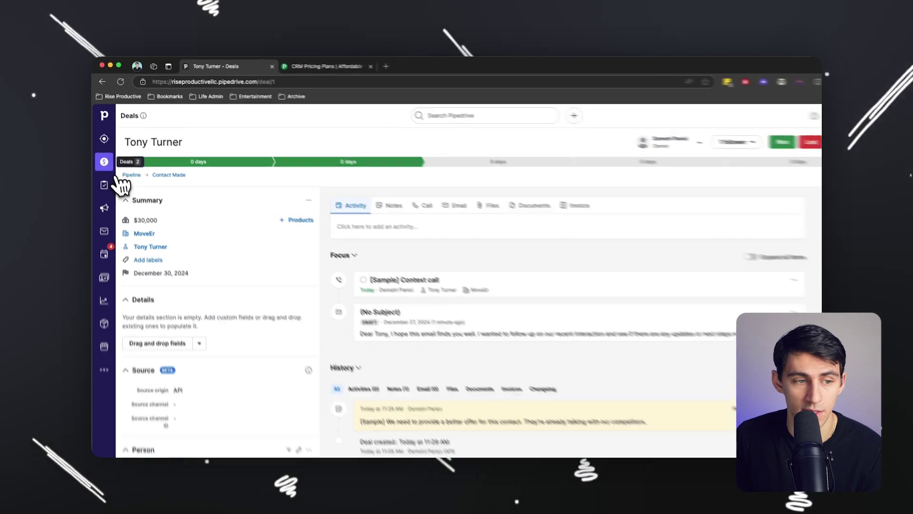
pyautogui.click(103, 154)
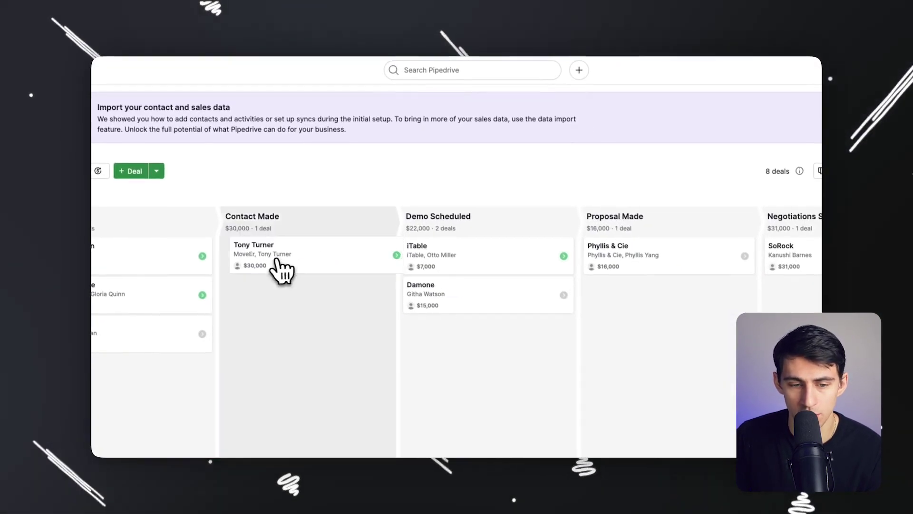
pyautogui.moveTo(352, 257); pyautogui.dragTo(525, 264)
pyautogui.moveTo(436, 270); pyautogui.dragTo(708, 235)
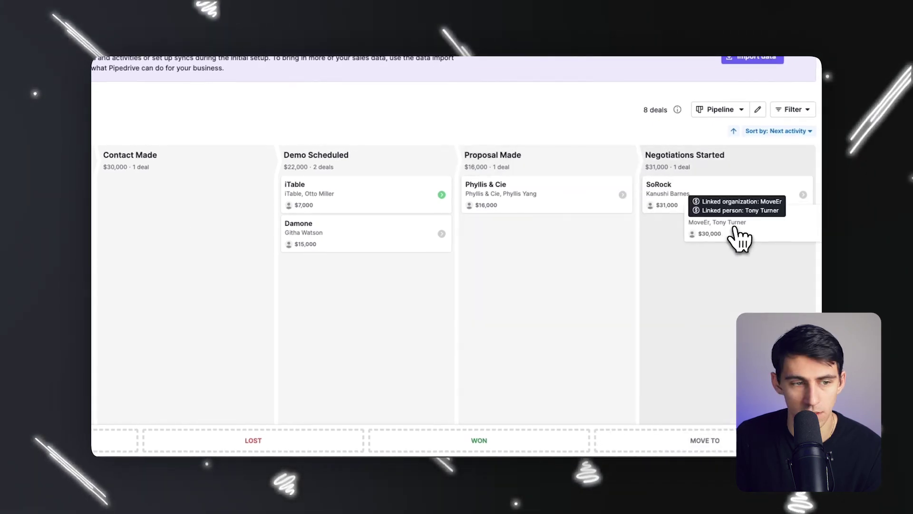
pyautogui.moveTo(740, 238); pyautogui.dragTo(110, 355)
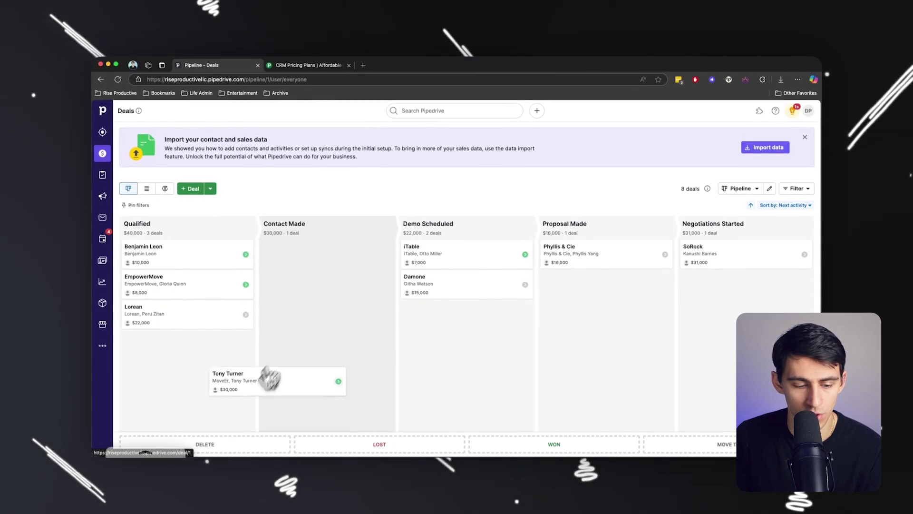
pyautogui.moveTo(270, 378); pyautogui.dragTo(519, 366)
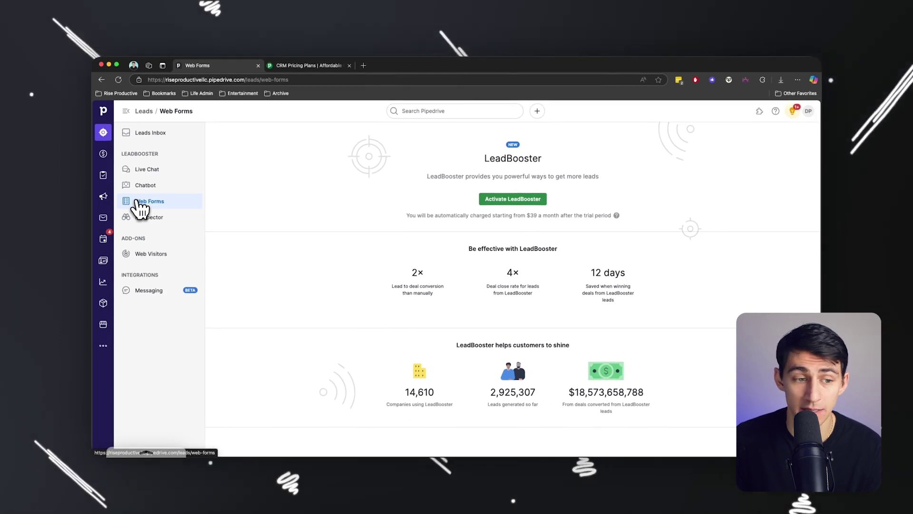
# Open the Campaigns email marketing section and scroll through its overview
pyautogui.click(112, 197)
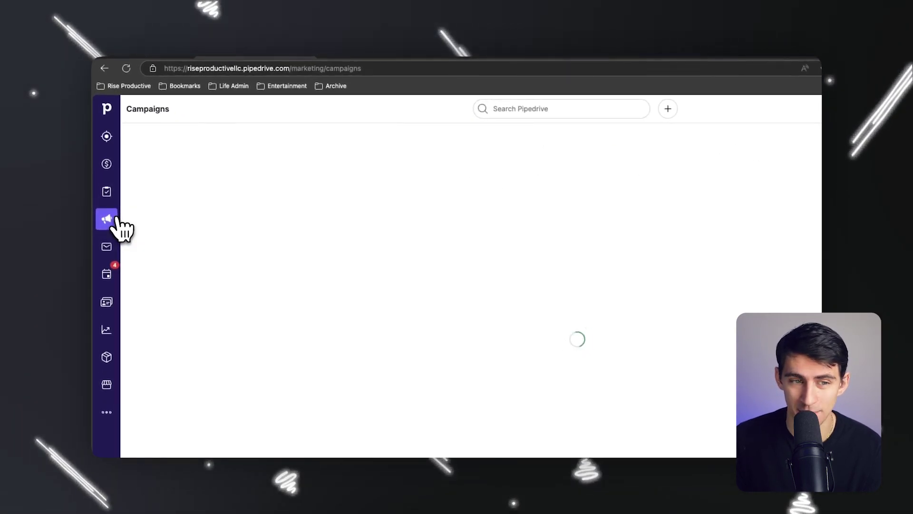
pyautogui.scroll(-3, 452, 198)
pyautogui.scroll(3, 494, 260)
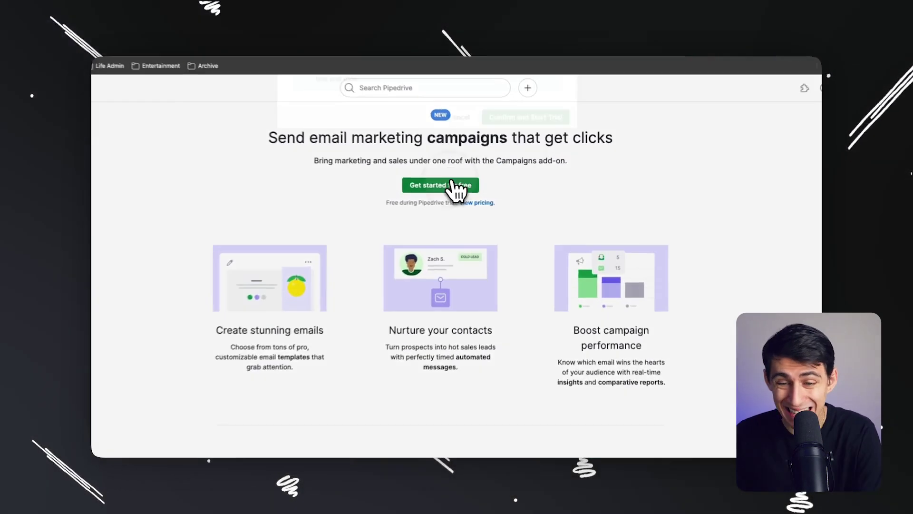
# Review the Activate Campaigns free-trial dialog and its subscriber limit, then dismiss it without activating
pyautogui.click(467, 189)
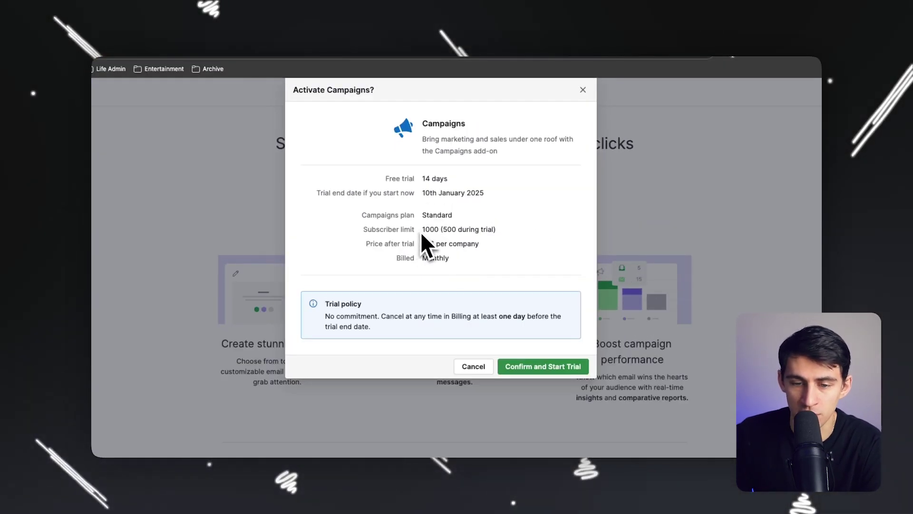
pyautogui.moveTo(422, 232)
pyautogui.mouseDown()
pyautogui.moveTo(526, 241)
pyautogui.moveTo(429, 242)
pyautogui.mouseUp()
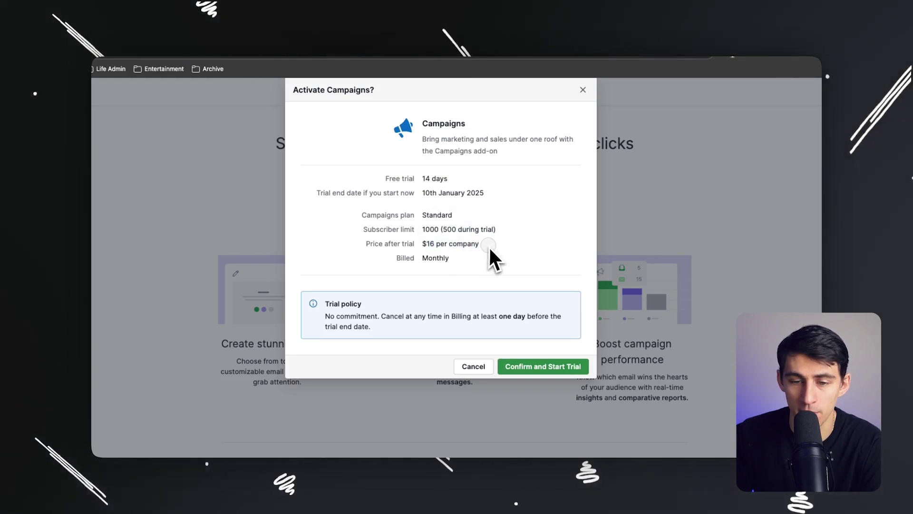
pyautogui.click(582, 90)
pyautogui.scroll(-2, 586, 102)
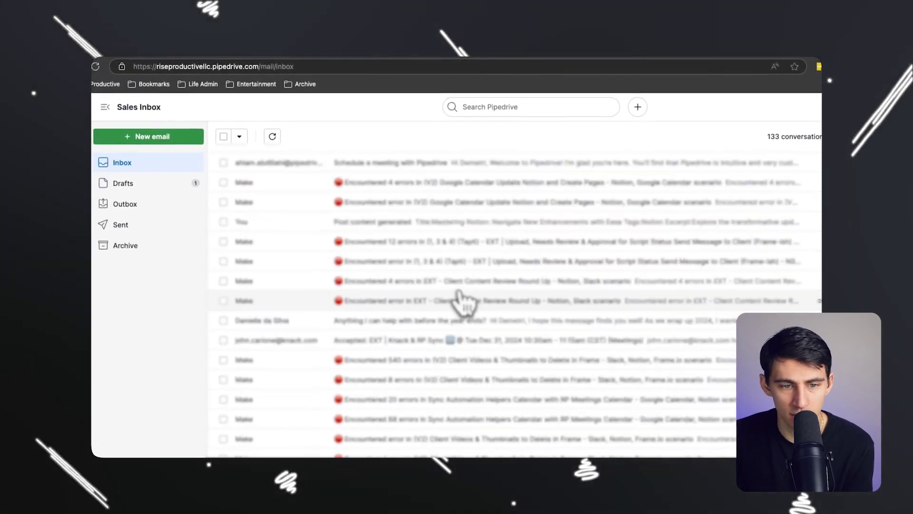
# Share the first Sales Inbox conversation within your company, then check the available email labels
pyautogui.scroll(-10, 388, 300)
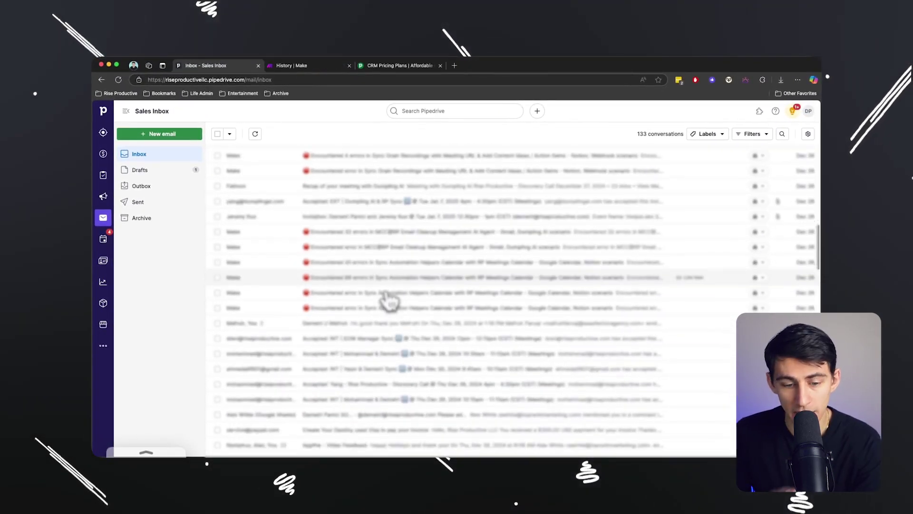
pyautogui.scroll(10, 387, 300)
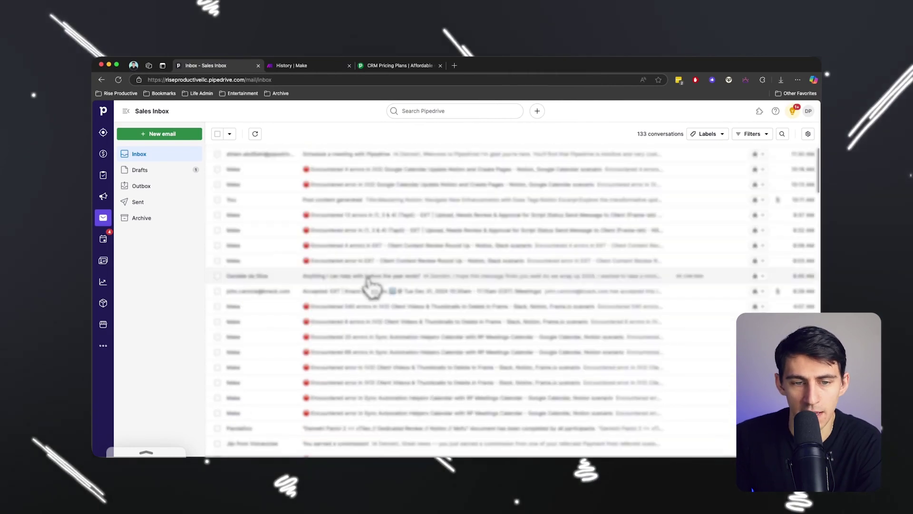
pyautogui.click(761, 157)
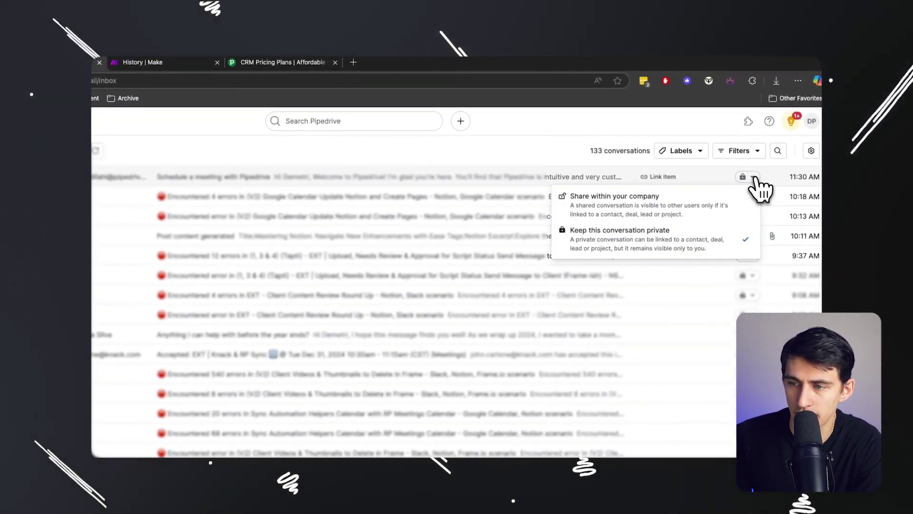
pyautogui.click(597, 204)
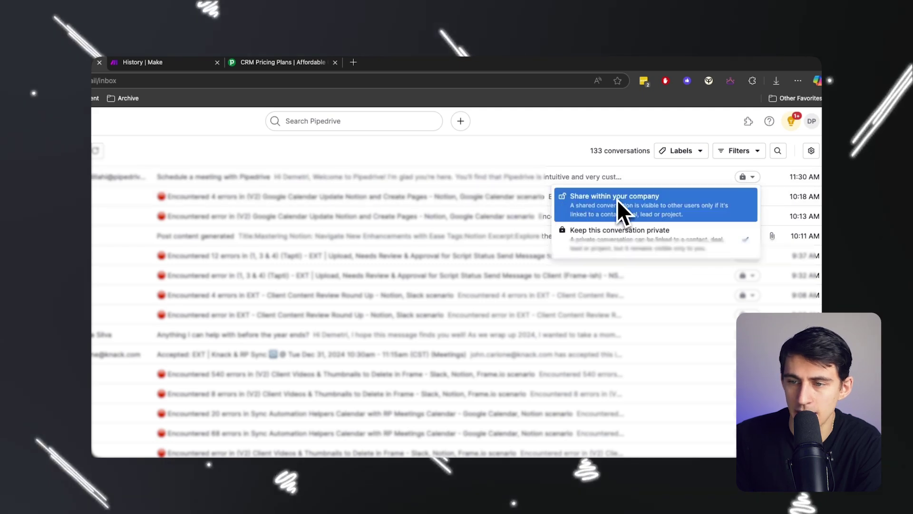
pyautogui.click(682, 151)
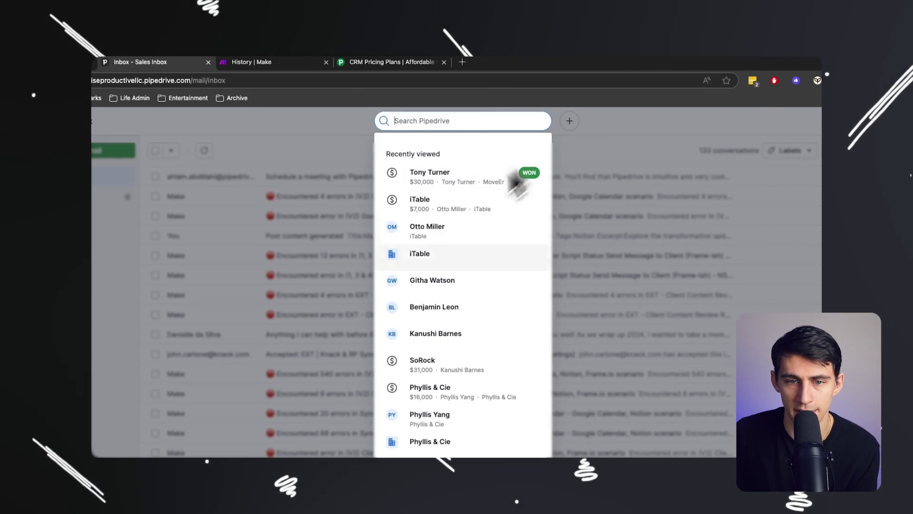
# Dismiss the Recently viewed search results and start a new activity from Quick add
pyautogui.scroll(-3, 456, 261)
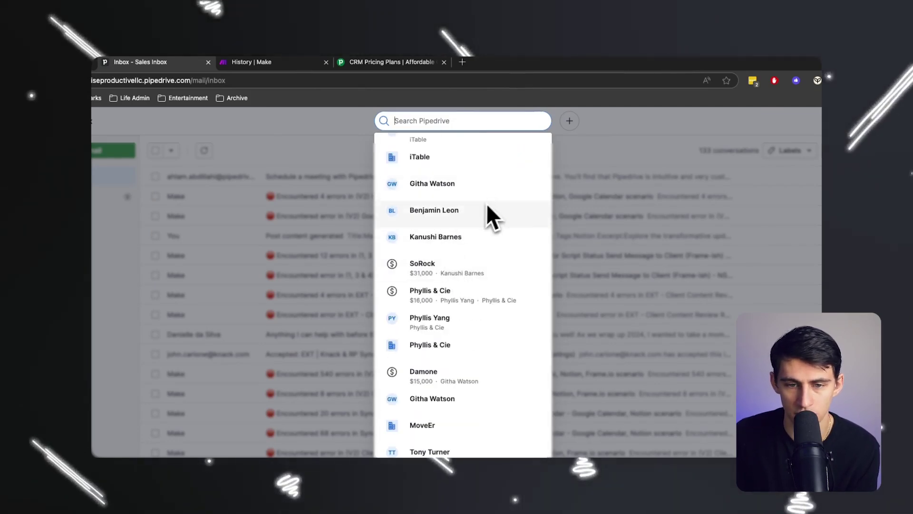
pyautogui.scroll(3, 455, 214)
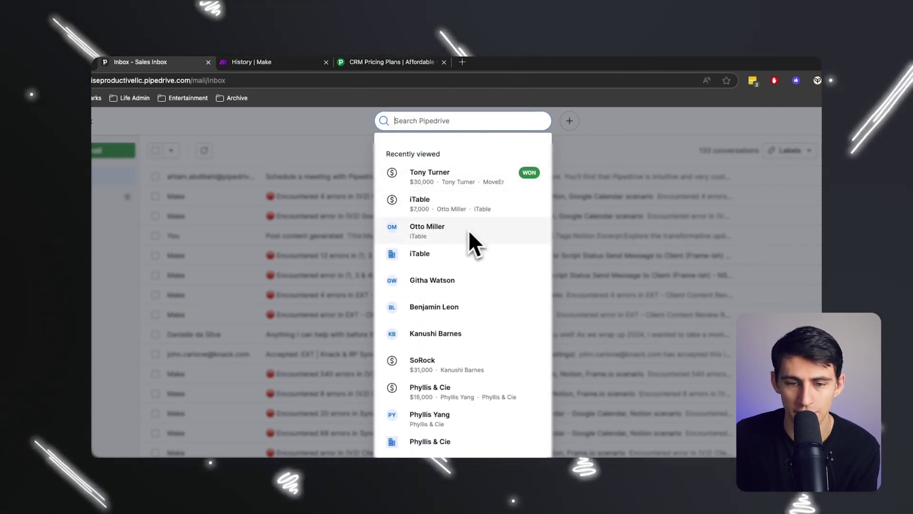
pyautogui.click(581, 134)
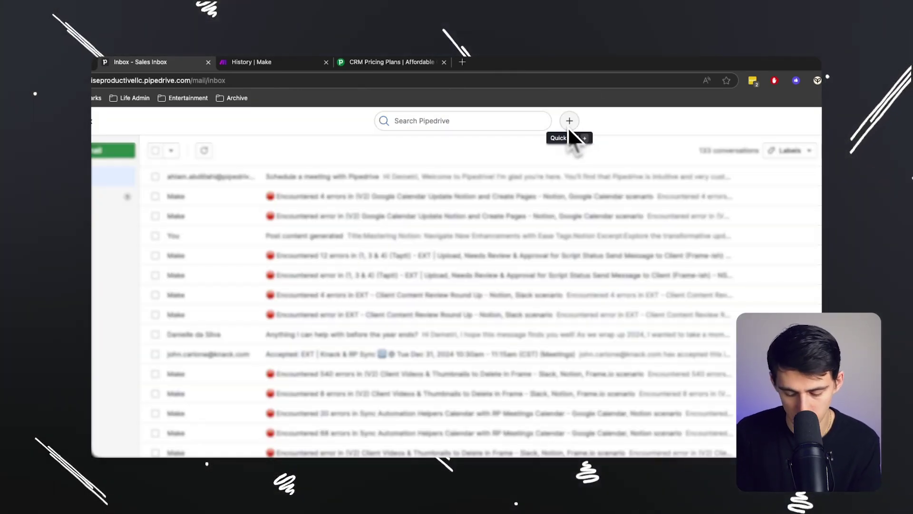
pyautogui.click(569, 126)
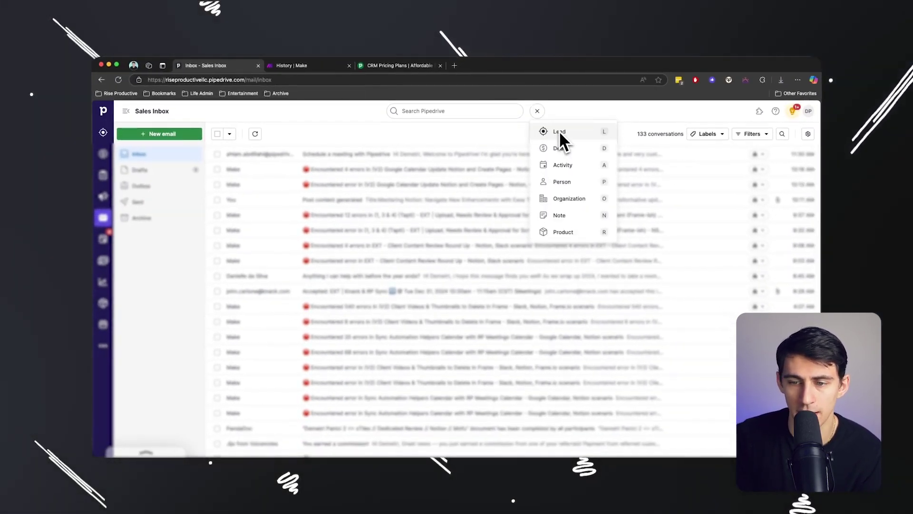
pyautogui.press('a')
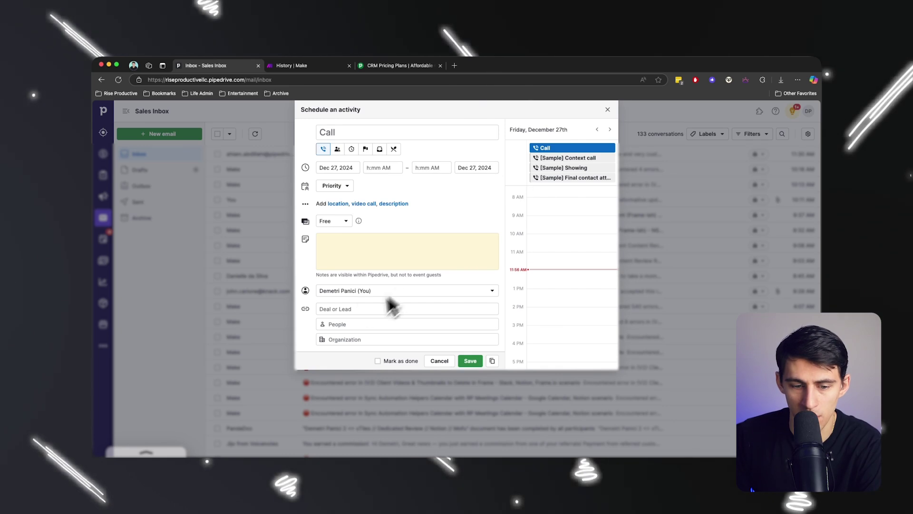
# Link the contact matching 'tony' to the activity, expand notes, and keep availability as Free
pyautogui.click(348, 324)
pyautogui.write('tony')
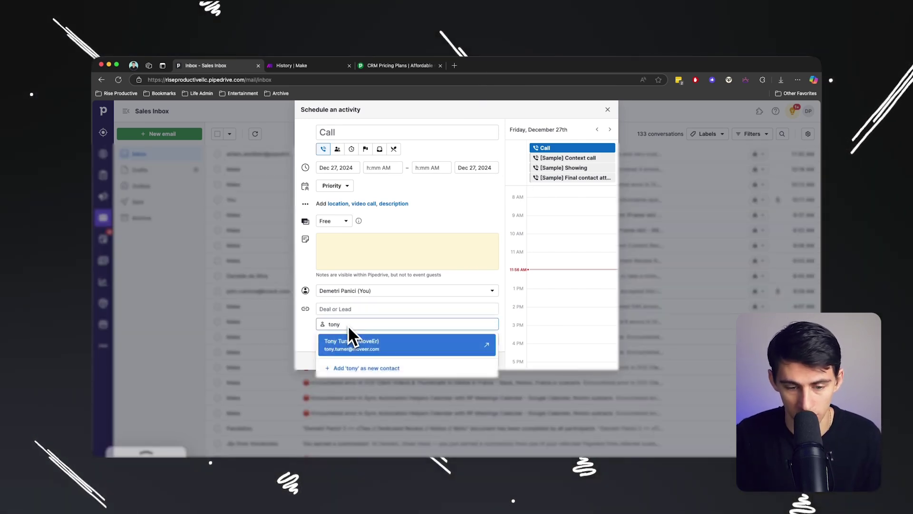
pyautogui.click(354, 341)
pyautogui.click(393, 277)
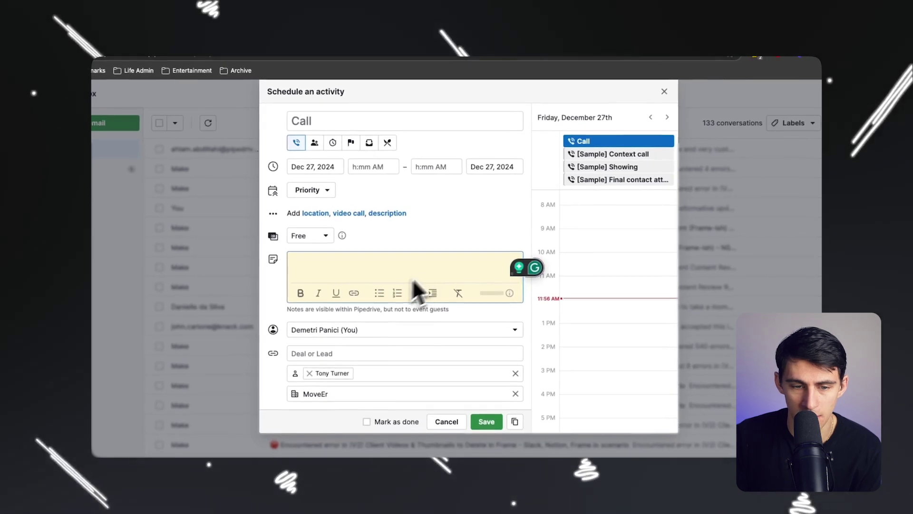
pyautogui.click(319, 232)
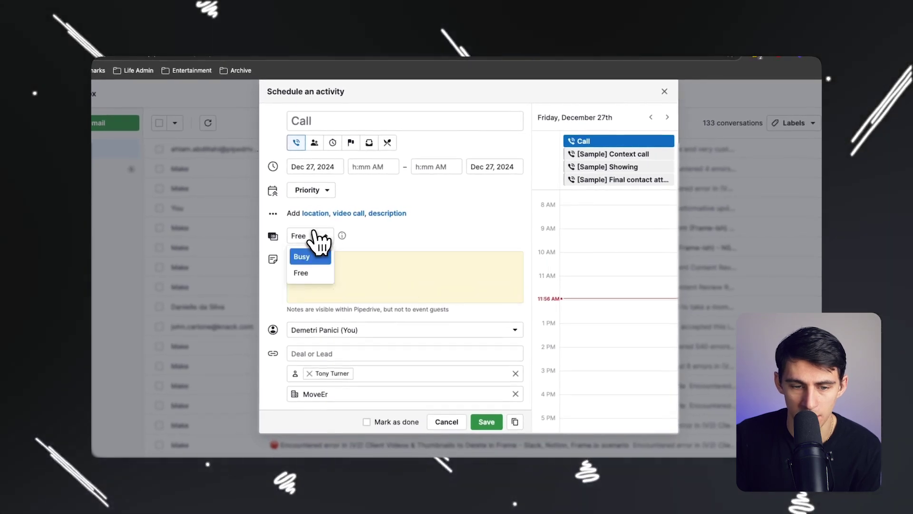
pyautogui.click(319, 236)
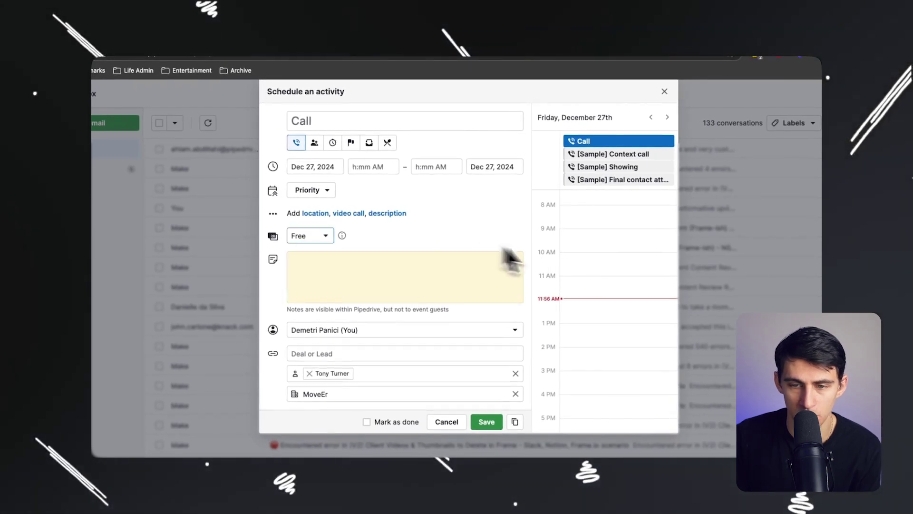
# Try the Task, Deadline, Email and Lunch activity types, then discard the activity unsaved
pyautogui.click(336, 142)
pyautogui.click(354, 142)
pyautogui.click(372, 143)
pyautogui.click(388, 143)
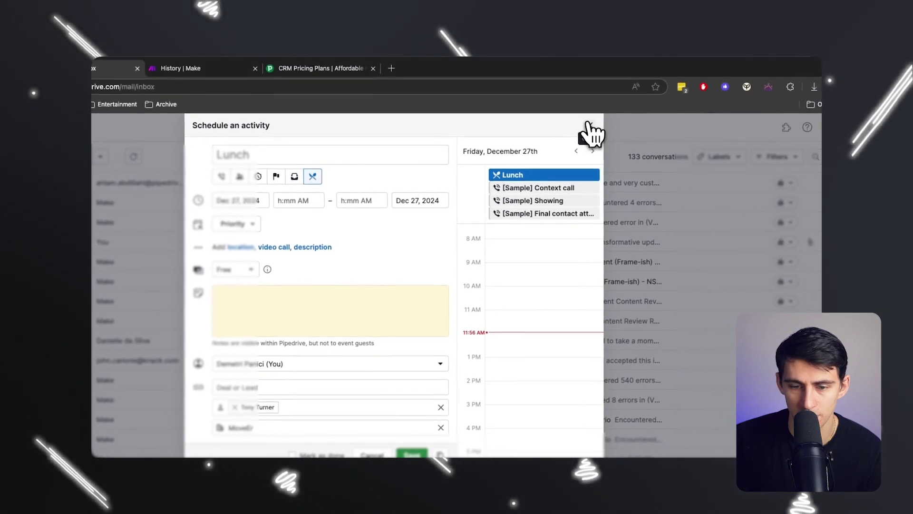
pyautogui.click(589, 125)
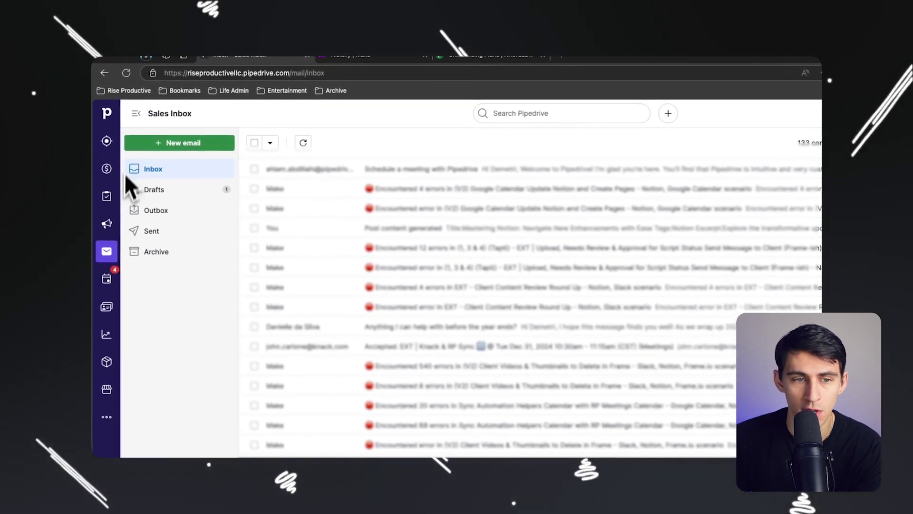
# Search Pipedrive for 'i', view the More tools panel, then return to the pricing page
pyautogui.click(516, 114)
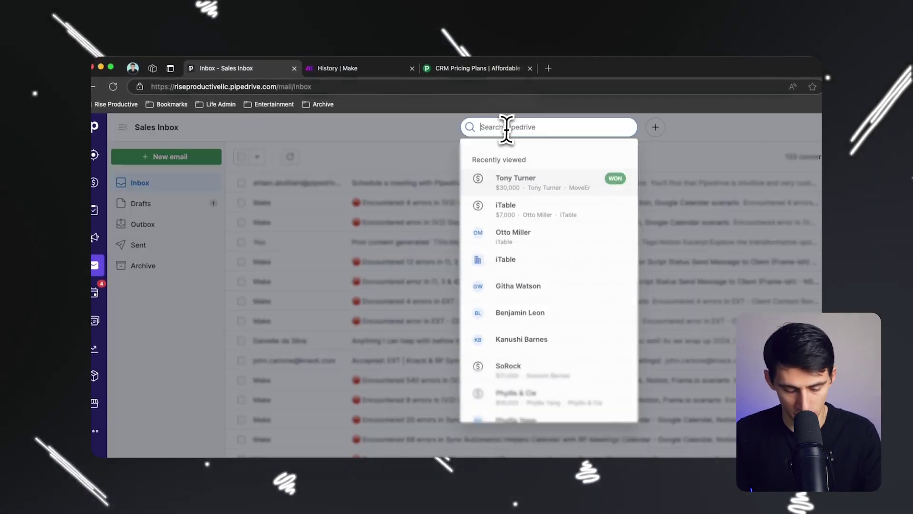
pyautogui.write('integrat')
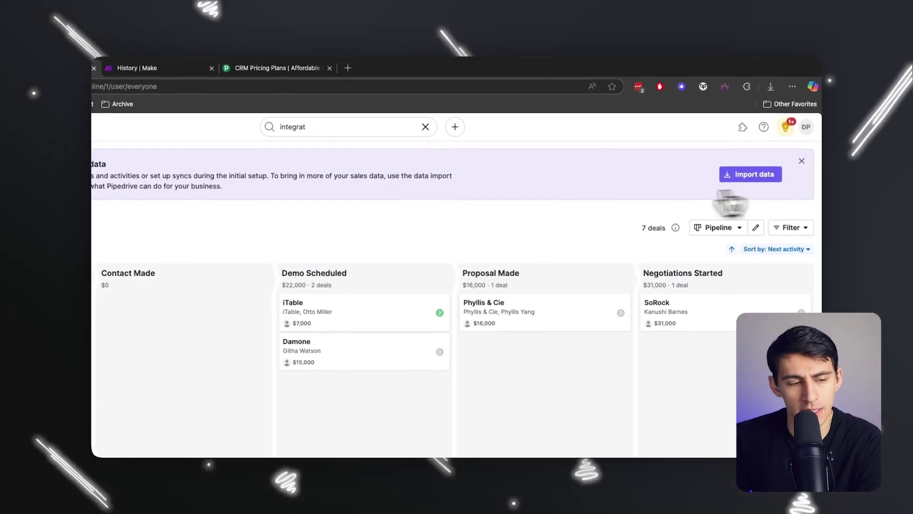
pyautogui.click(108, 385)
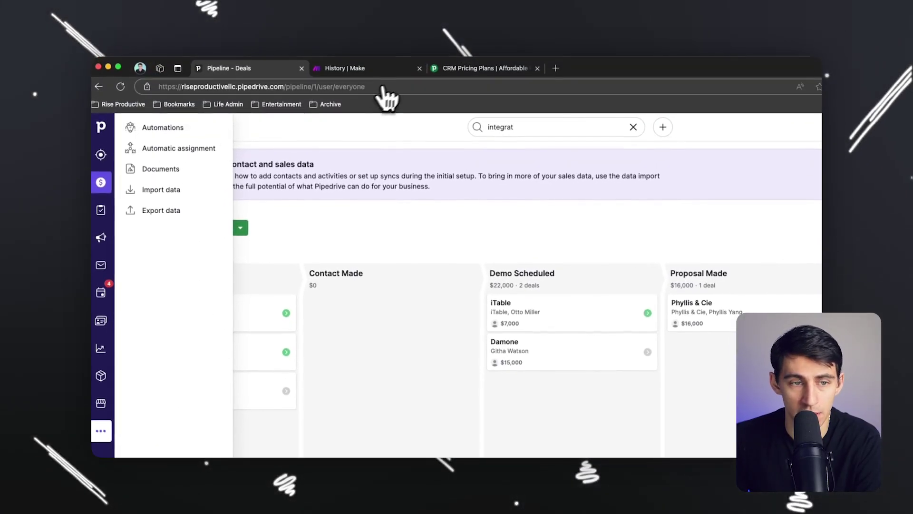
pyautogui.click(504, 69)
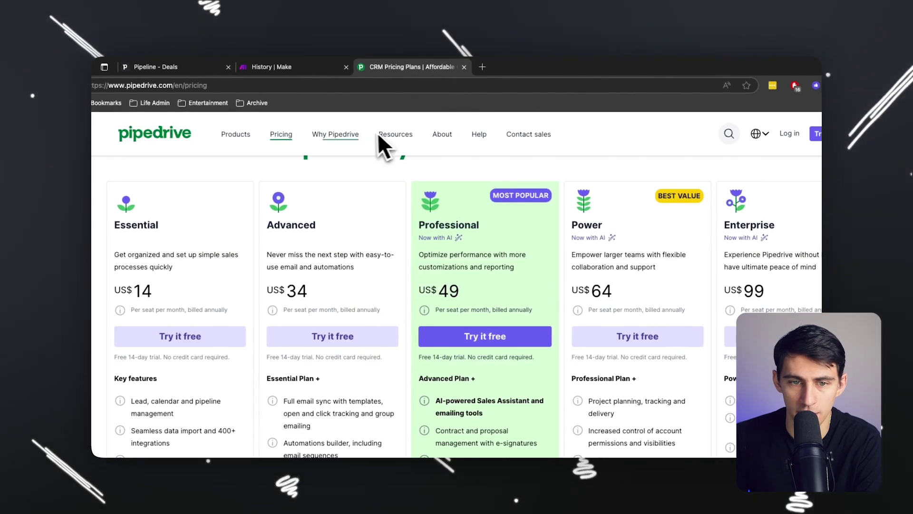
# Open the full apps and integrations Marketplace and scroll through the app catalogue
pyautogui.moveTo(236, 134)
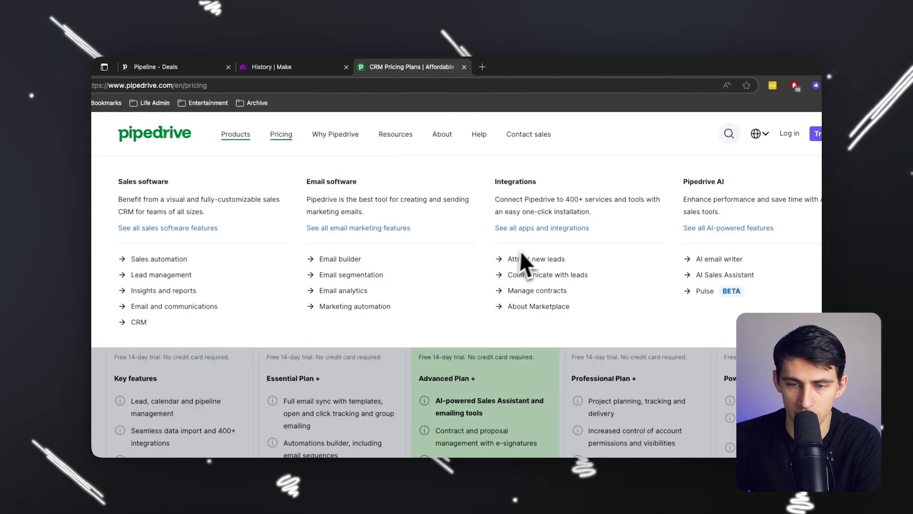
pyautogui.click(537, 228)
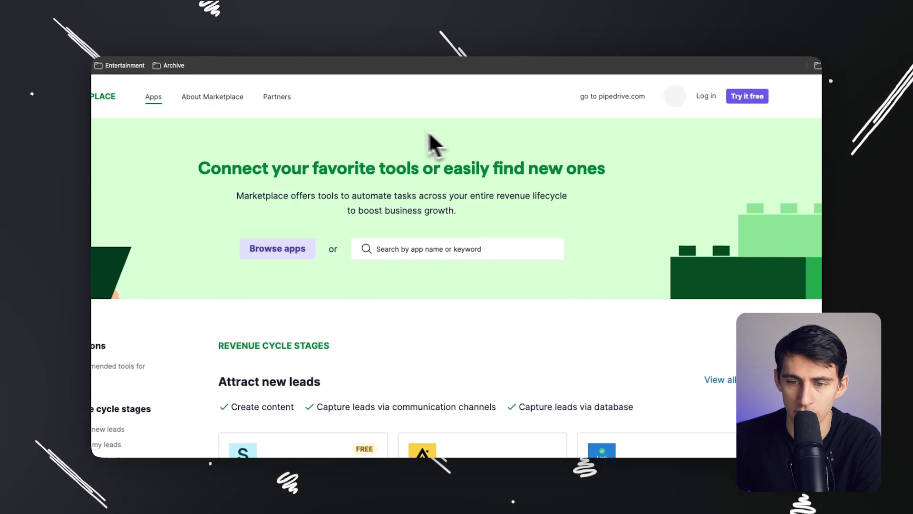
pyautogui.scroll(-5, 528, 256)
pyautogui.scroll(-2, 442, 211)
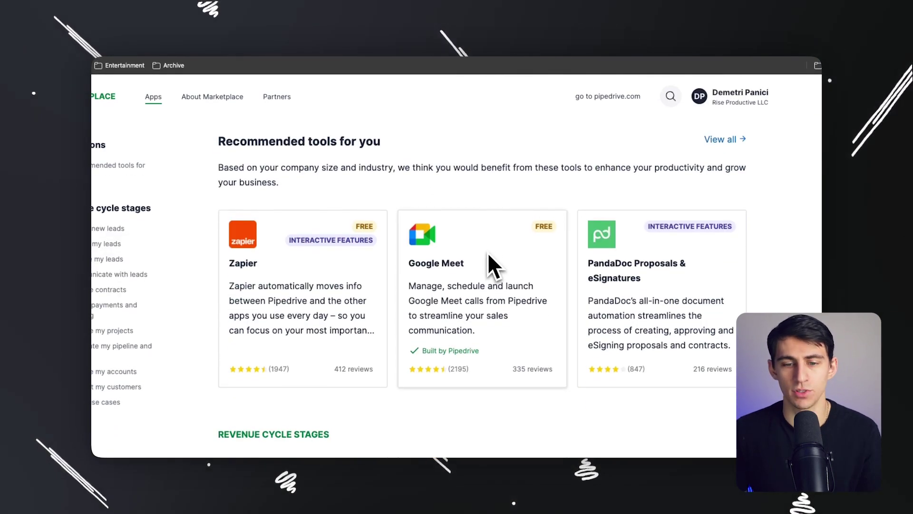
pyautogui.scroll(-1, 486, 246)
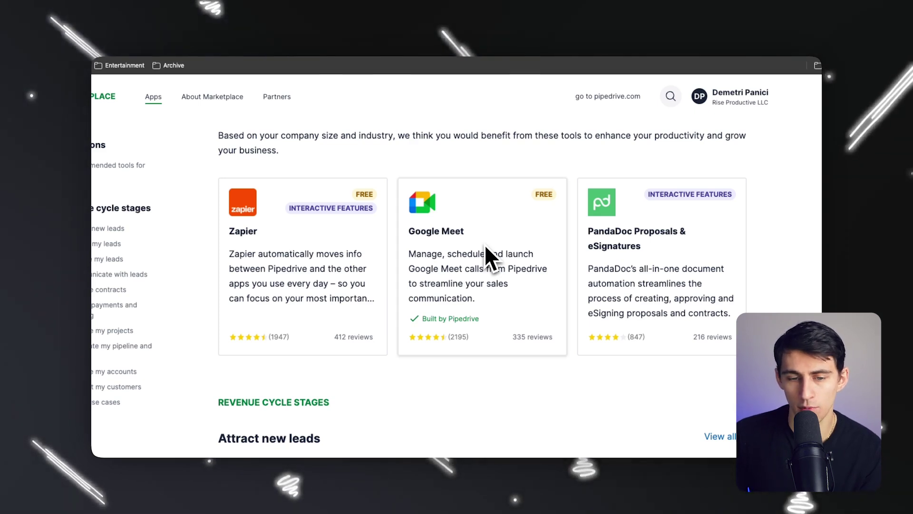
pyautogui.scroll(-1, 484, 224)
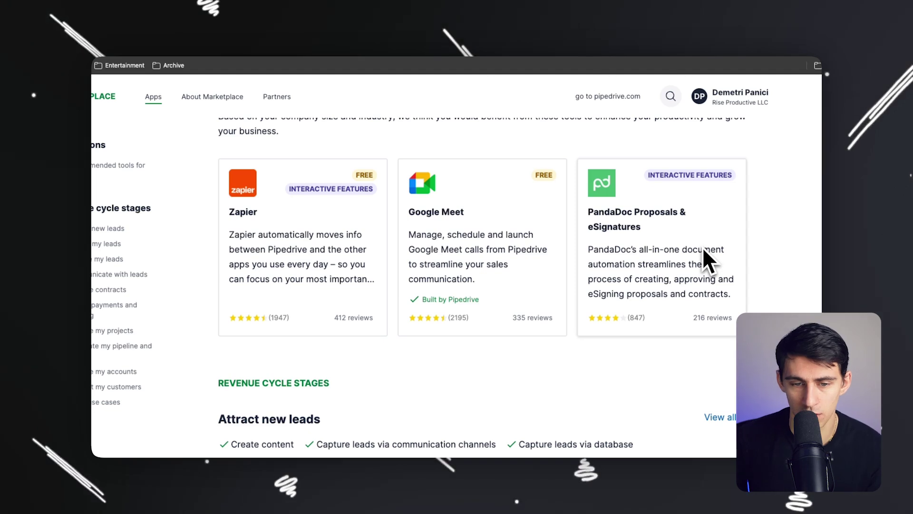
pyautogui.scroll(-5, 703, 247)
pyautogui.scroll(-7, 402, 317)
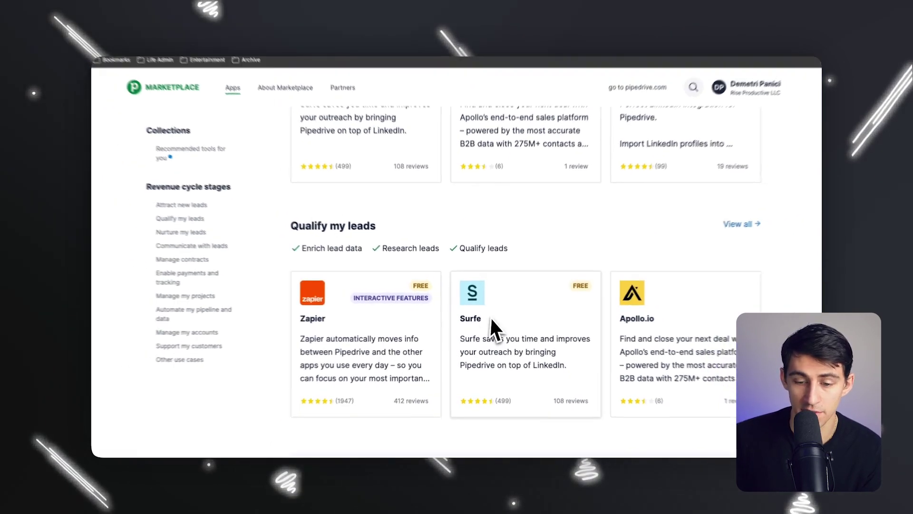
pyautogui.scroll(-4, 554, 314)
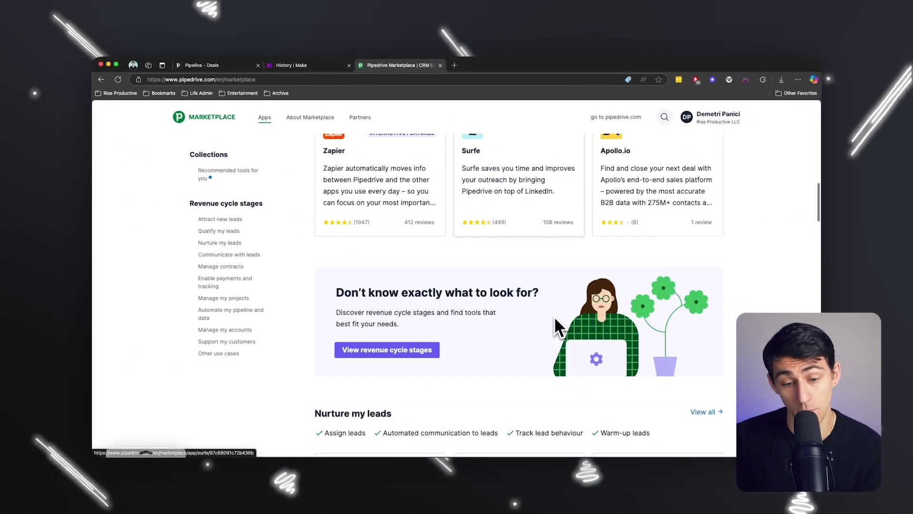
pyautogui.scroll(-6, 555, 316)
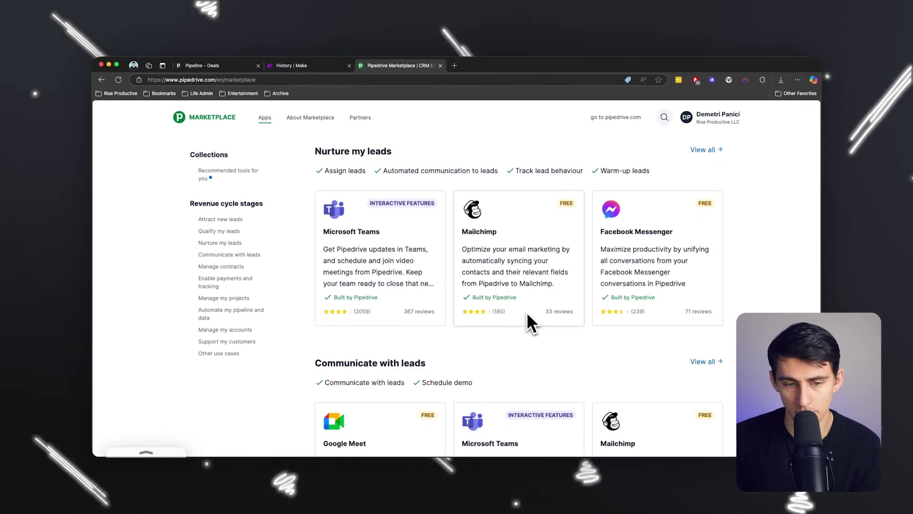
pyautogui.scroll(-4, 418, 241)
pyautogui.scroll(-6, 542, 257)
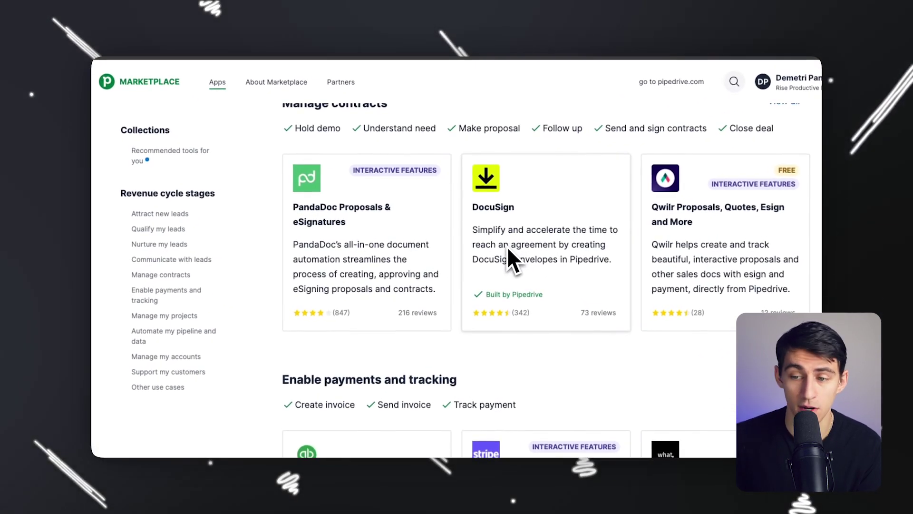
pyautogui.scroll(-1, 507, 247)
pyautogui.scroll(-4, 517, 243)
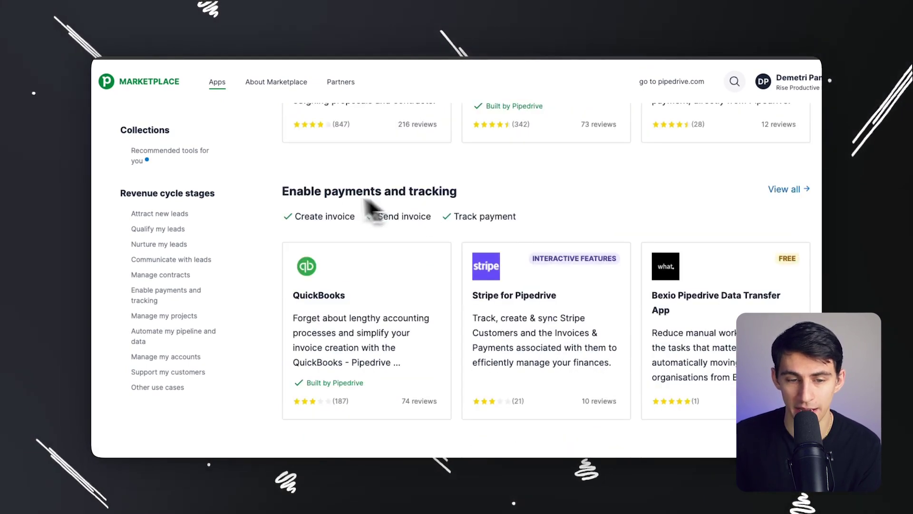
# Open the Stripe for Pipedrive app page and scroll through its details
pyautogui.moveTo(281, 191); pyautogui.dragTo(471, 192)
pyautogui.click(540, 198)
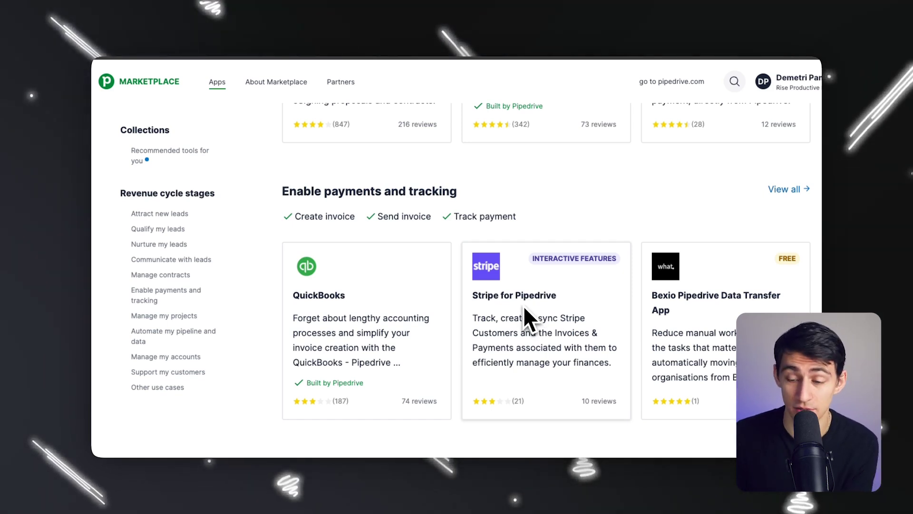
pyautogui.scroll(-1, 464, 292)
pyautogui.click(594, 371)
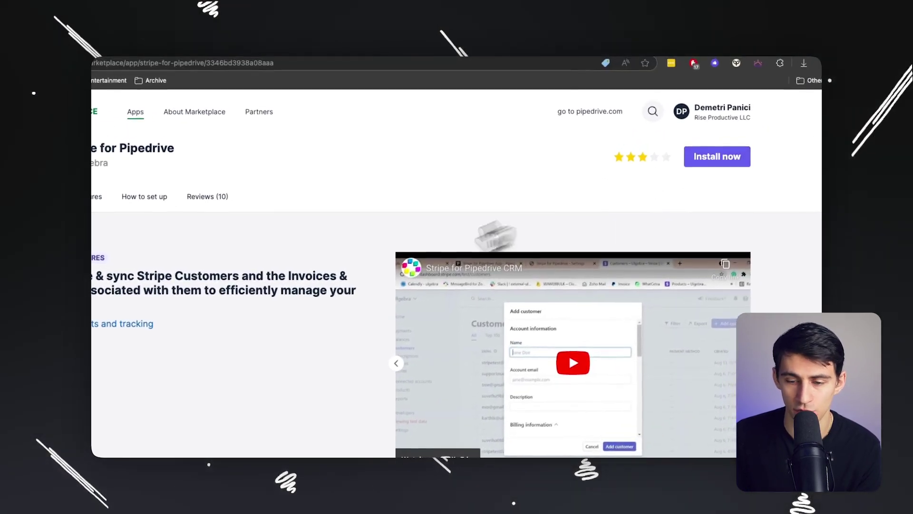
pyautogui.scroll(-10, 413, 239)
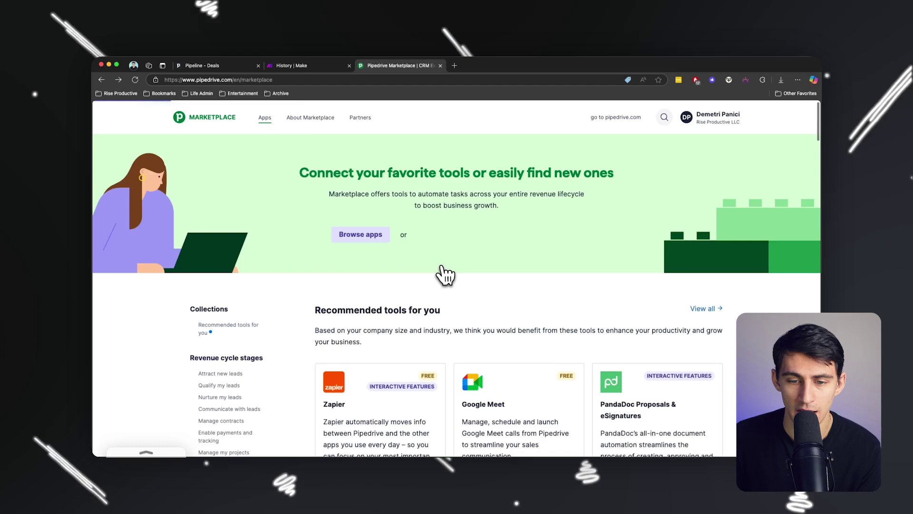
pyautogui.scroll(-10, 452, 269)
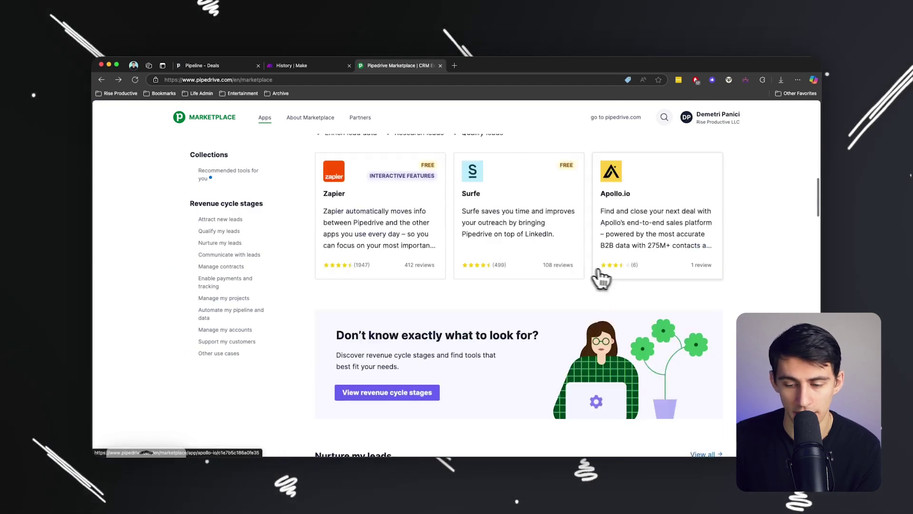
pyautogui.scroll(-3, 608, 280)
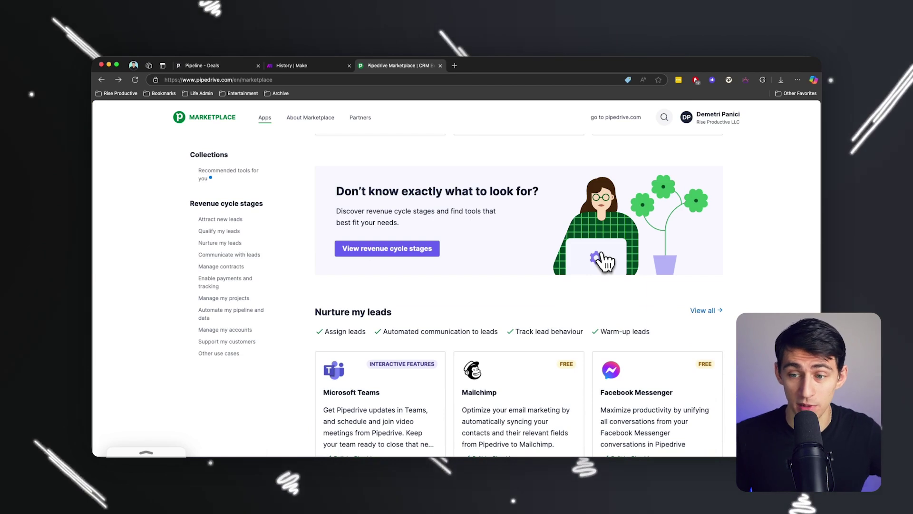
pyautogui.scroll(10, 604, 260)
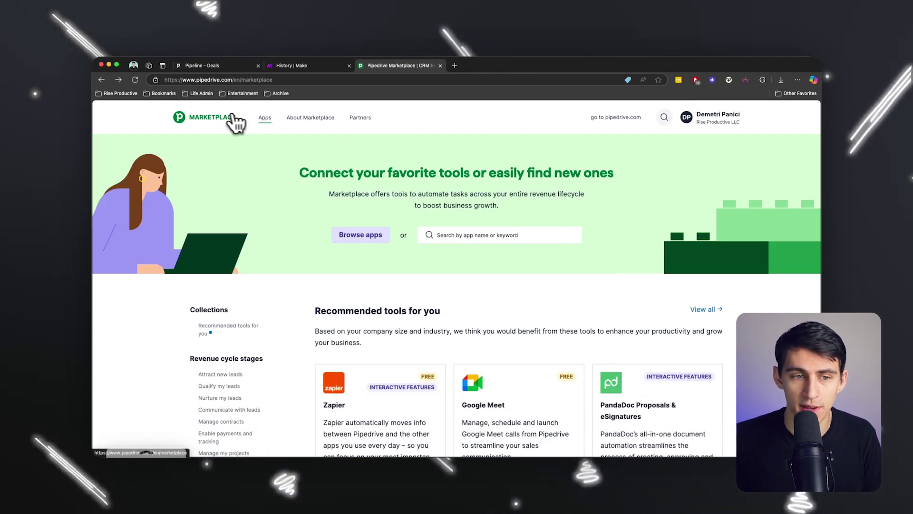
# Return to the website's pricing page and open Pulse under Pipedrive AI in the Products menu
pyautogui.click(224, 65)
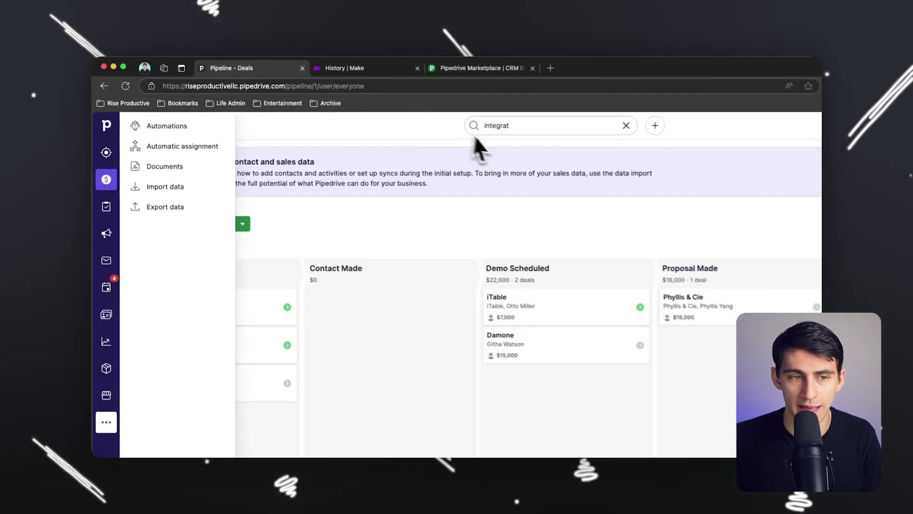
pyautogui.click(490, 68)
pyautogui.click(110, 85)
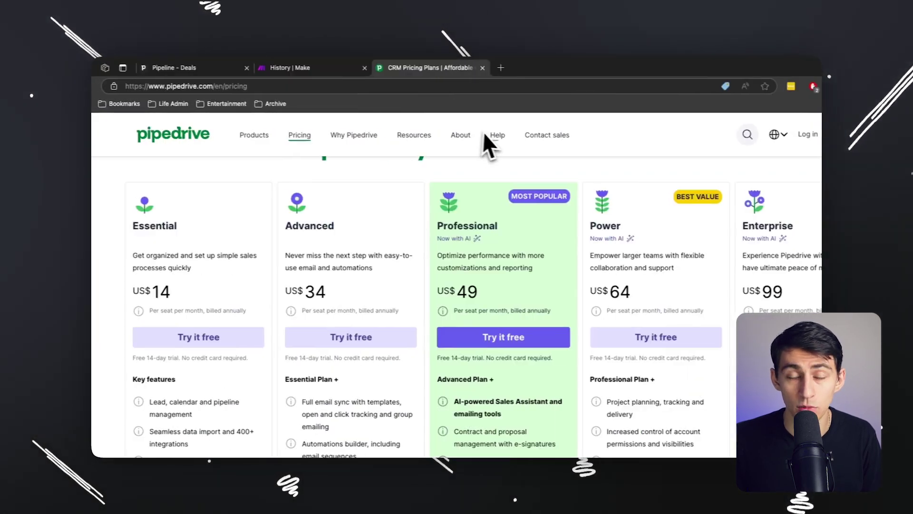
pyautogui.moveTo(558, 135)
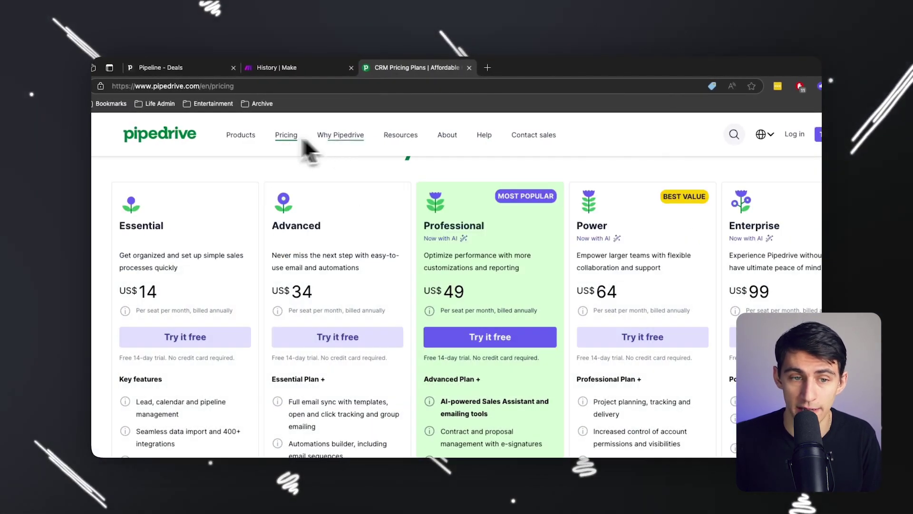
pyautogui.moveTo(238, 138)
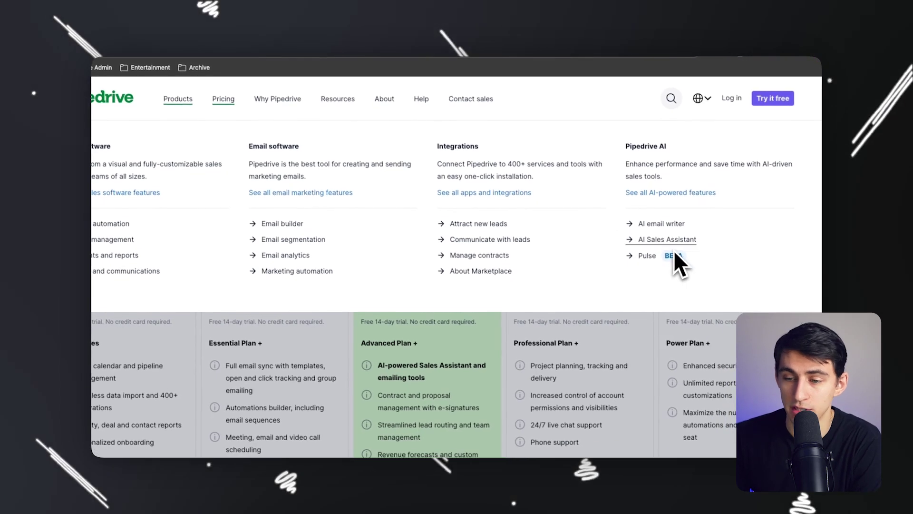
pyautogui.click(648, 257)
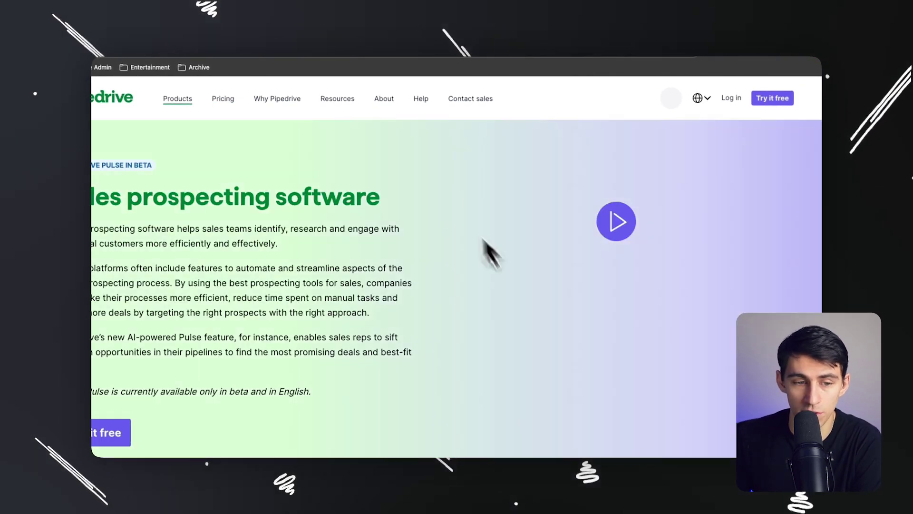